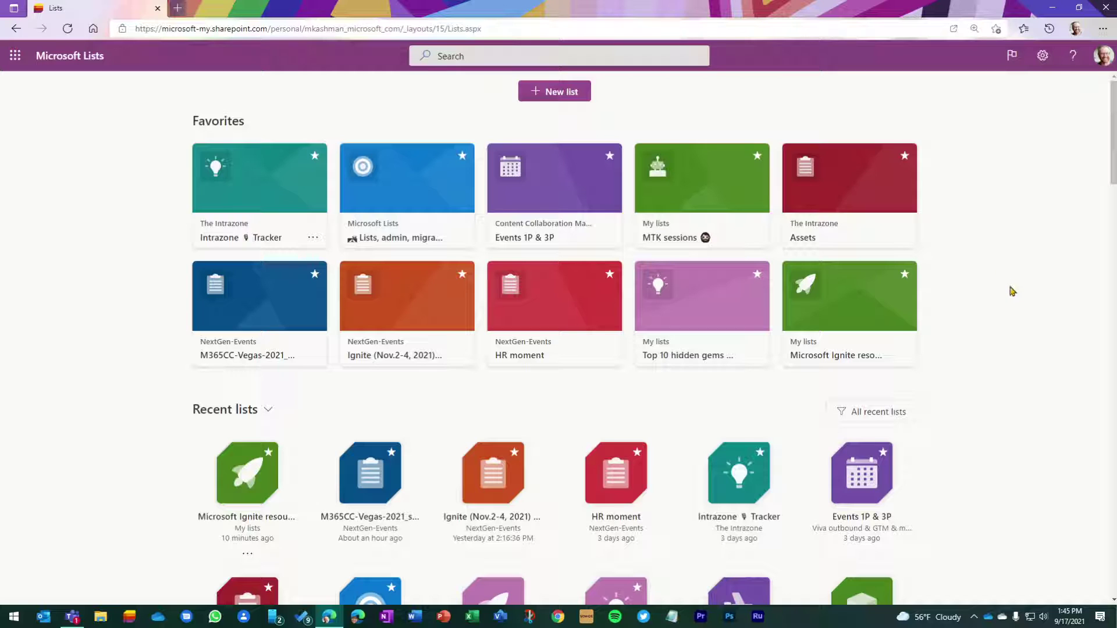
Open the favorite Microsoft Ignite resources list to review its columns and items, and return to the lists home page.
left_click(827, 353)
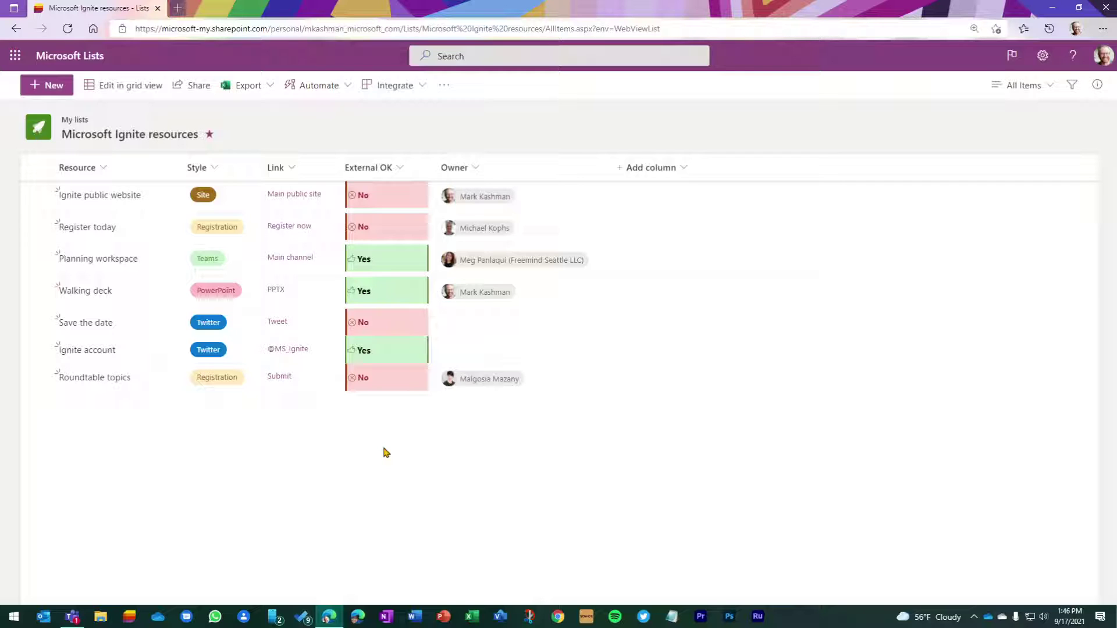
left_click(88, 56)
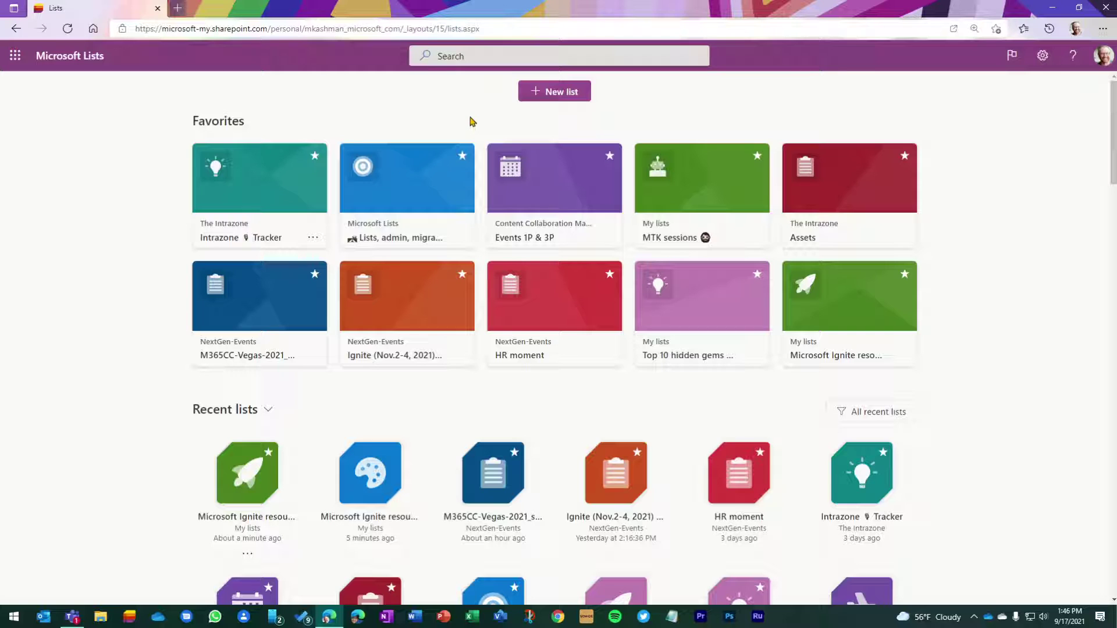
Create a blank list named Ignite resources with the light green color and the Airplane icon, saved to My lists.
left_click(553, 94)
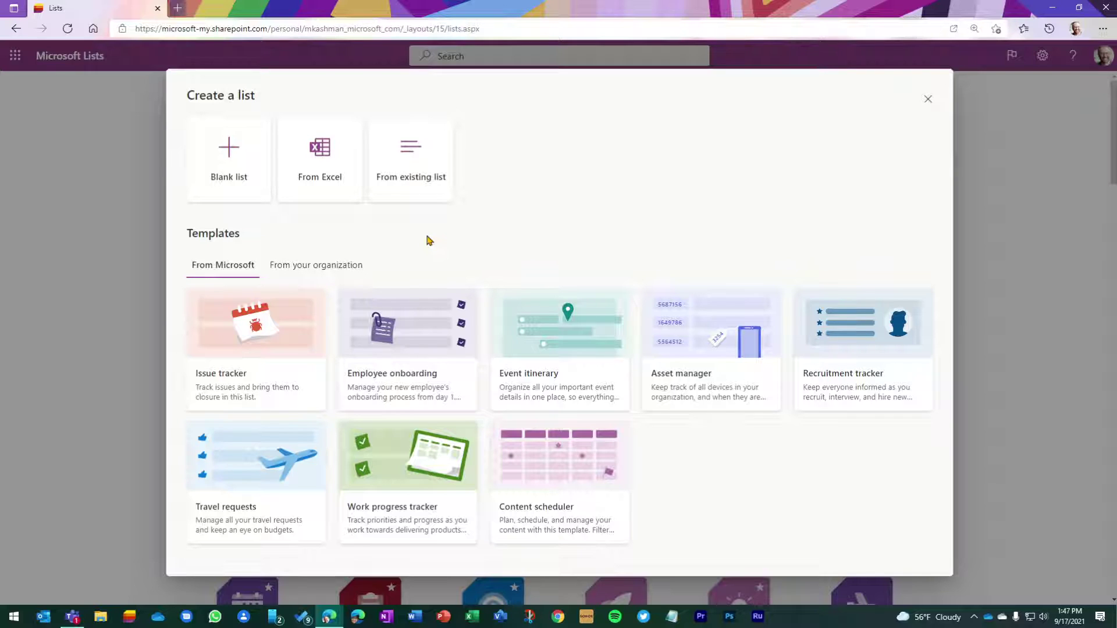
left_click(243, 161)
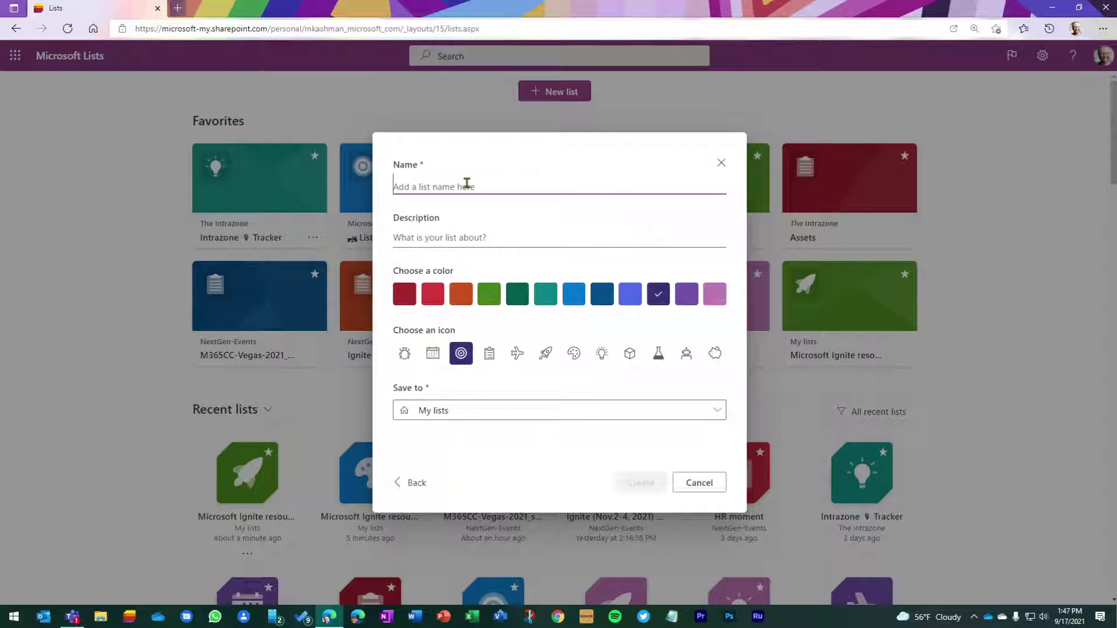
type("Ignite resources")
left_click(488, 294)
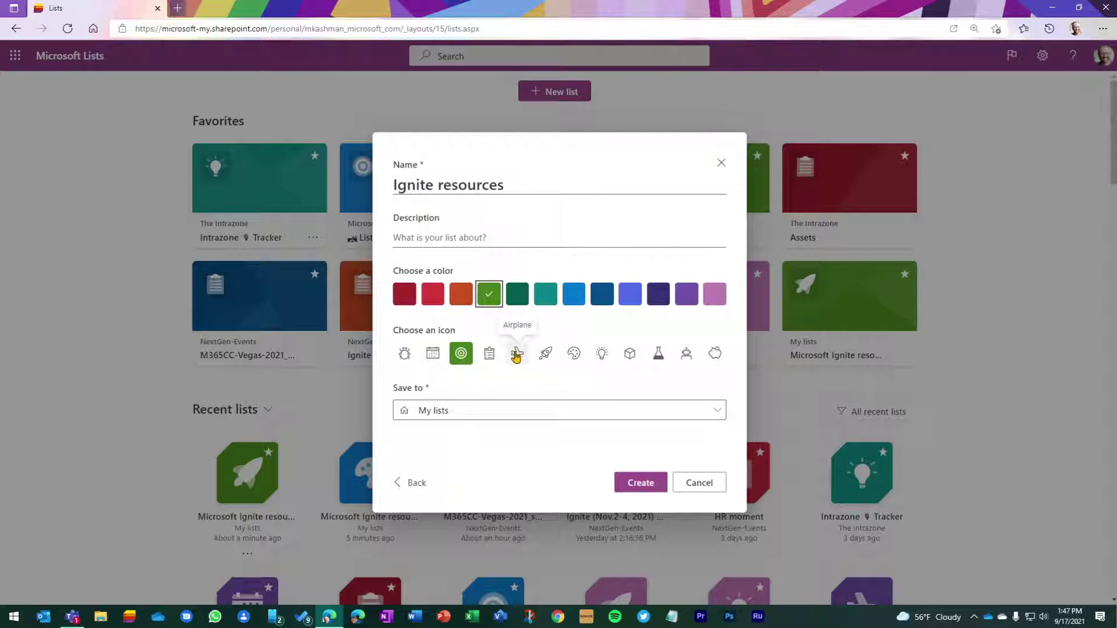
left_click(515, 356)
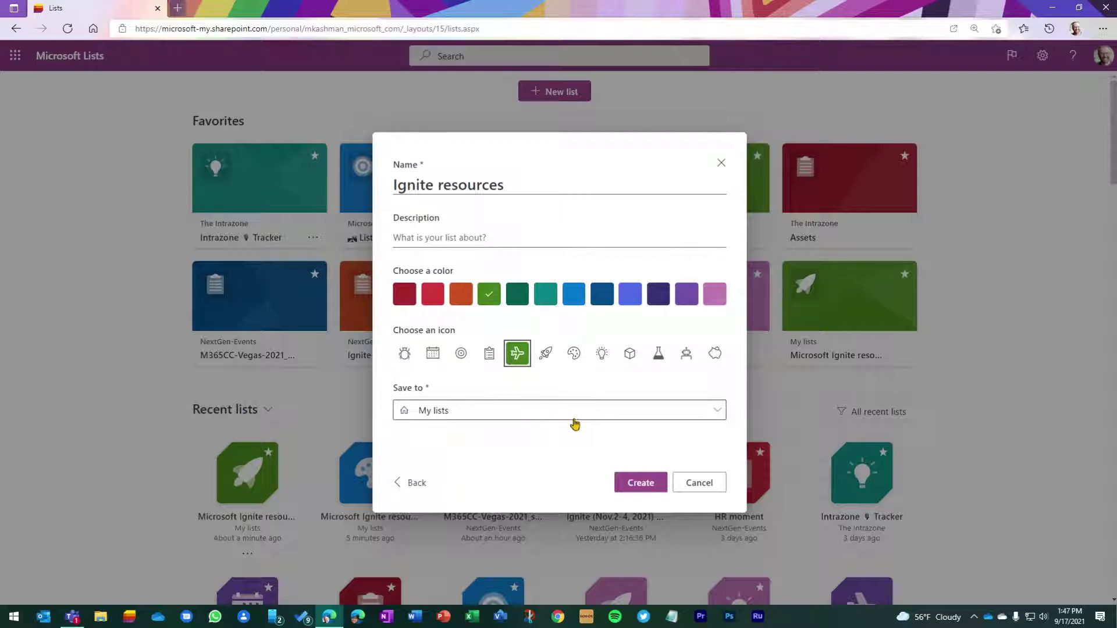
left_click(641, 484)
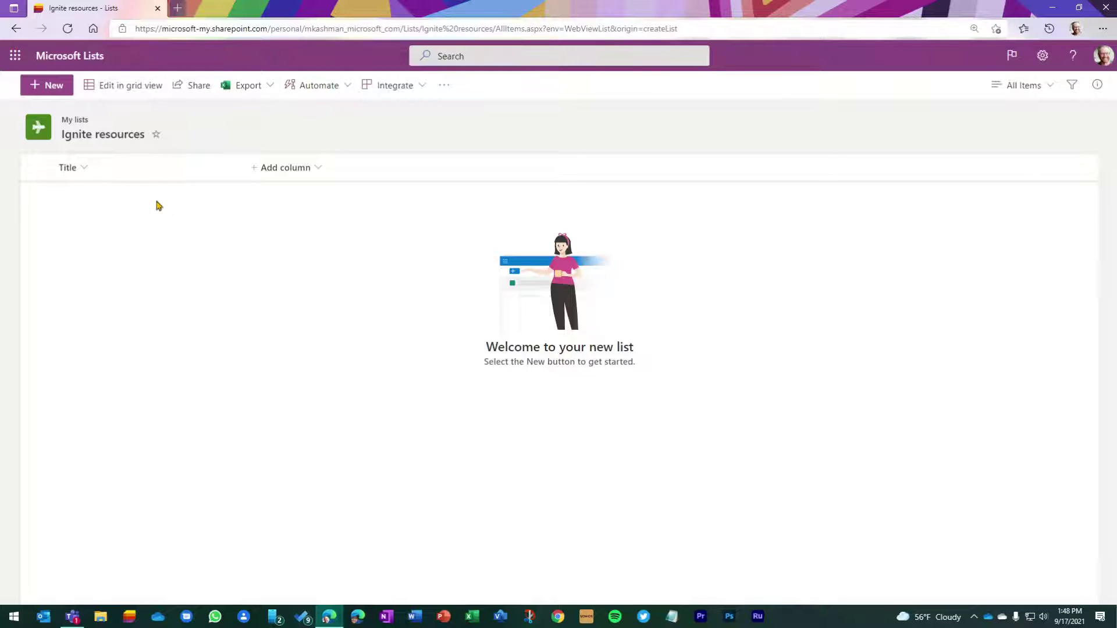
Rename the Title column as Resource.
left_click(85, 169)
mouse_move(95, 264)
left_click(196, 266)
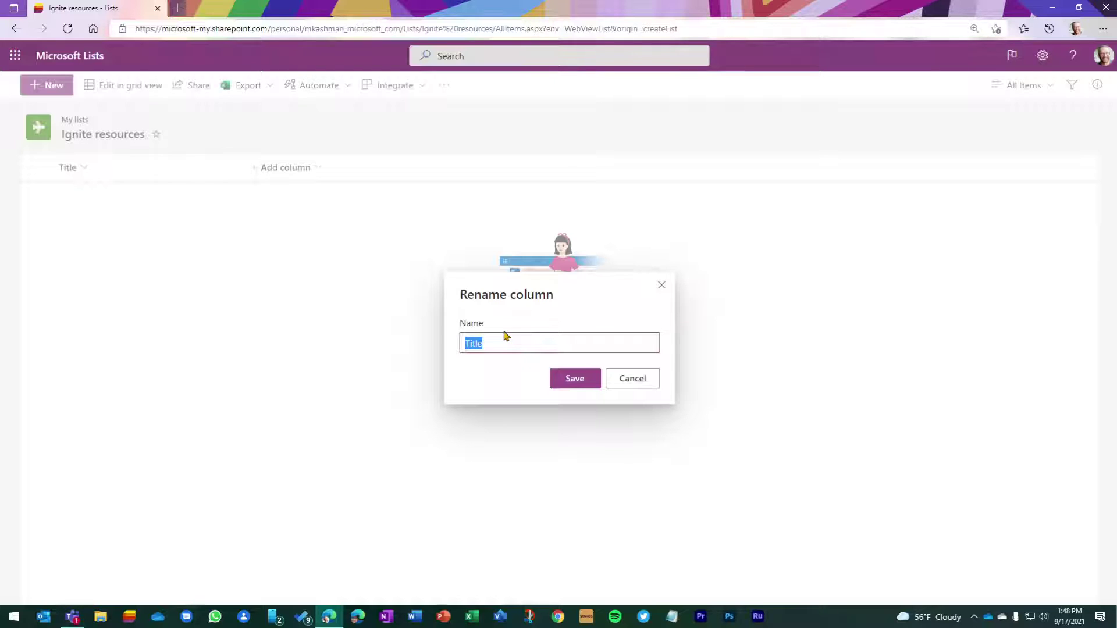
type("Resource")
left_click(573, 378)
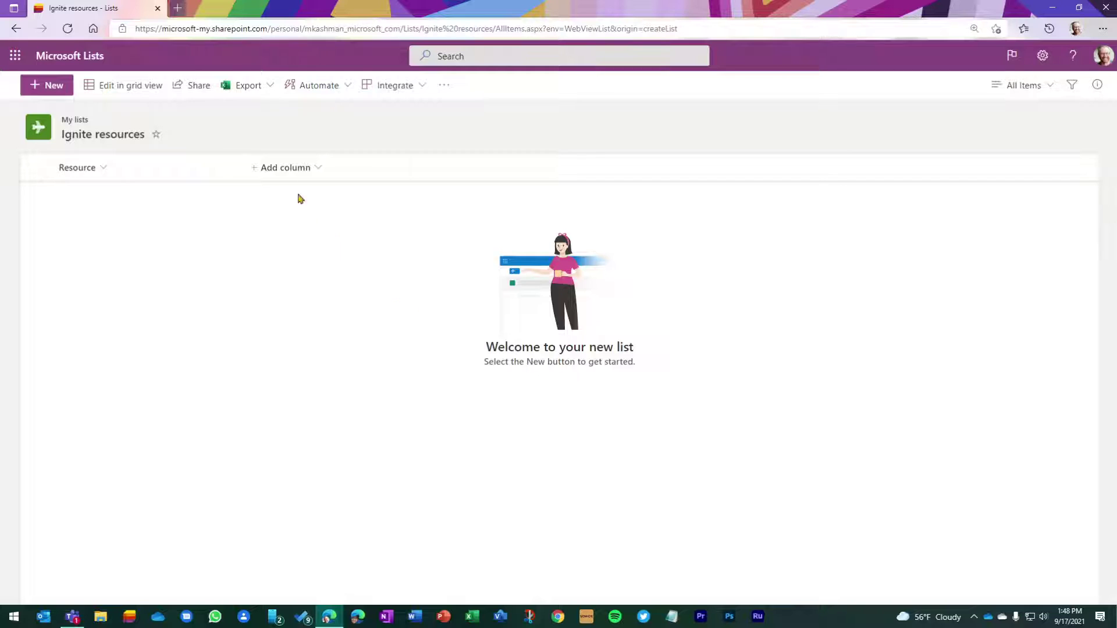
Set up a new Choice column named Style with its first three choices as Site, Registration and Teams.
left_click(291, 169)
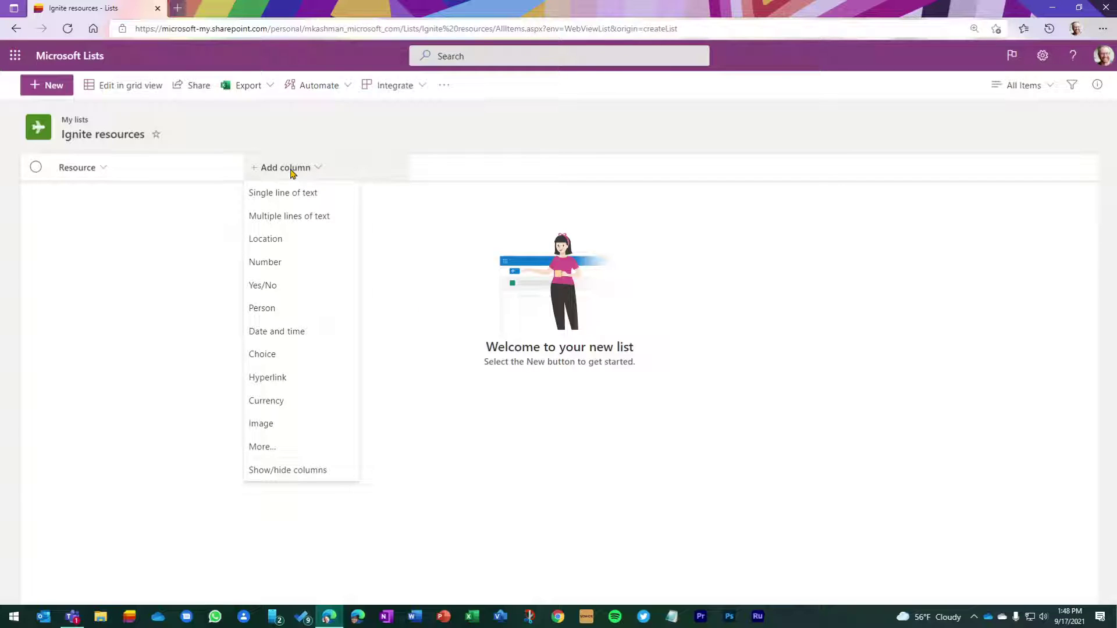
left_click(271, 355)
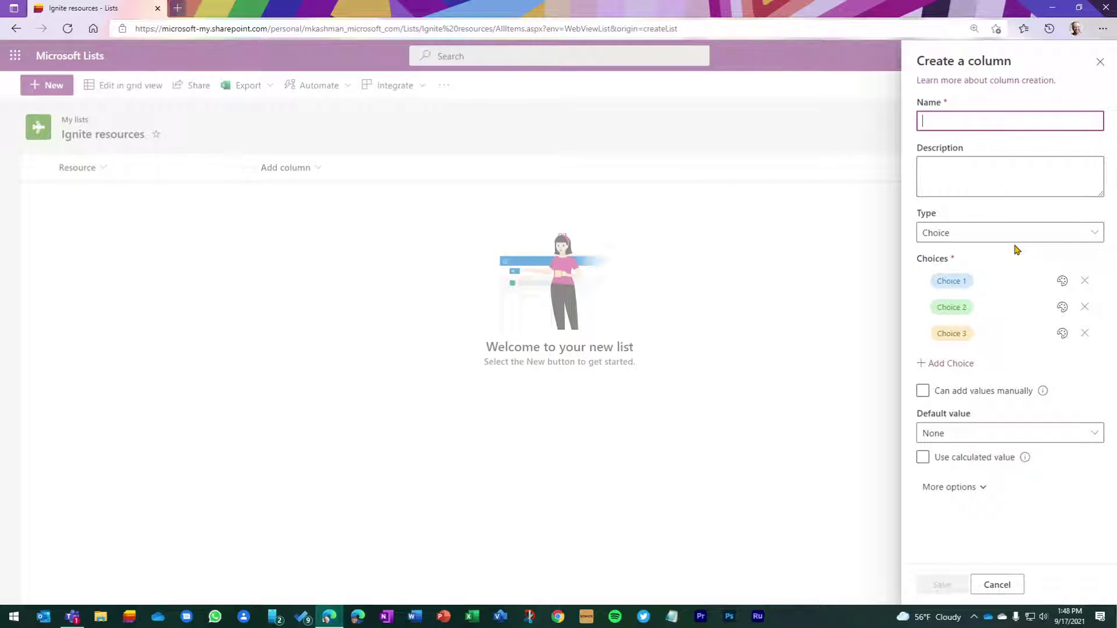
left_click(947, 118)
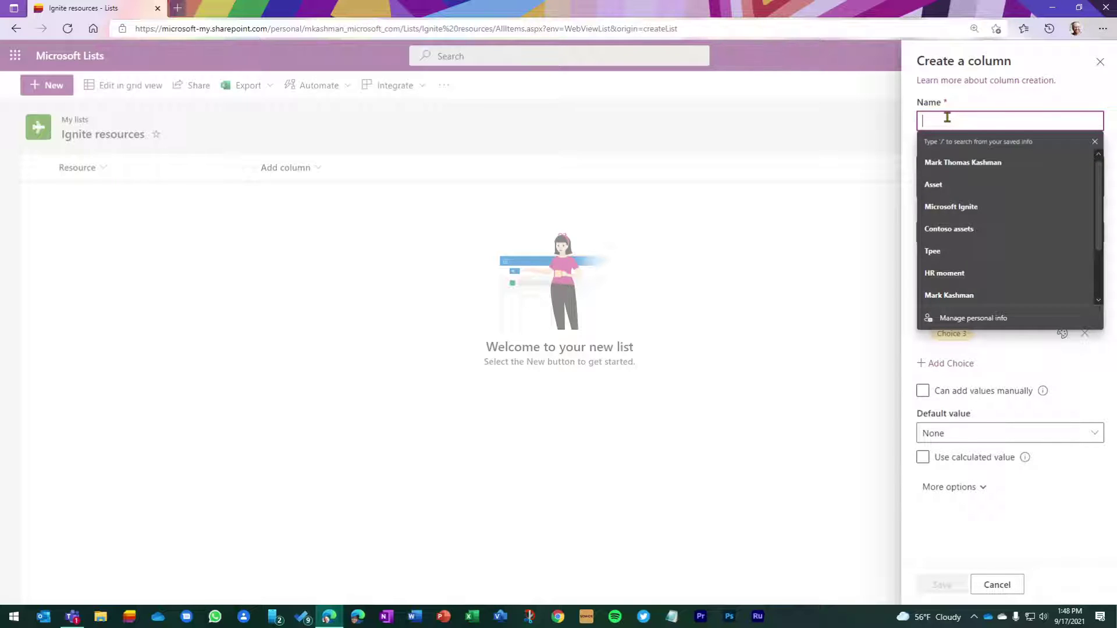
type("Style")
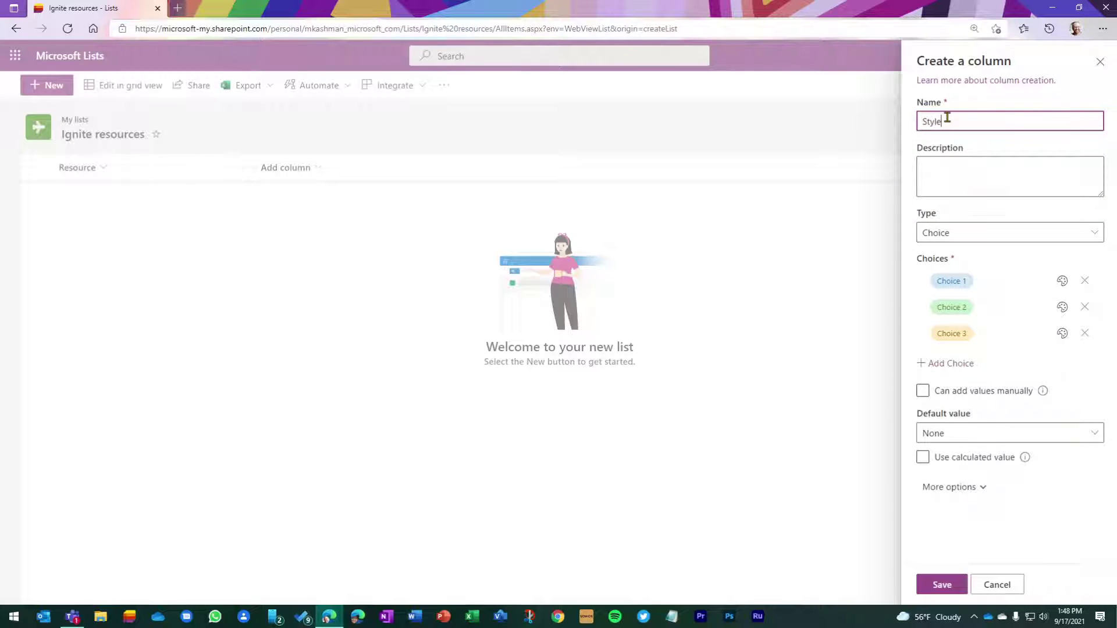
left_click(956, 282)
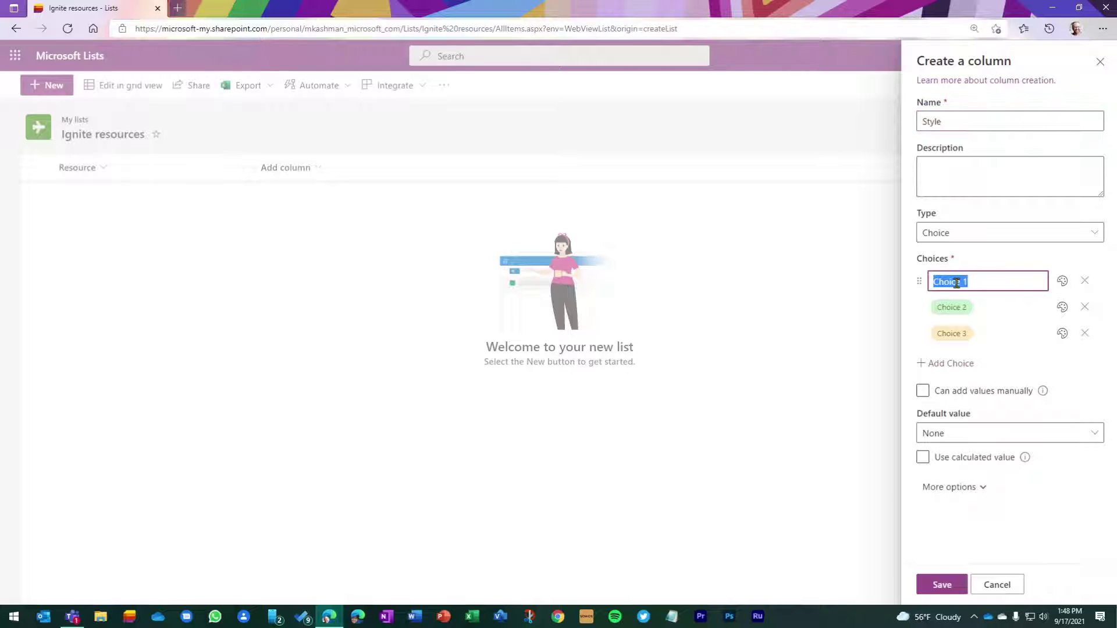
type("Site")
left_click(949, 307)
type("Registration")
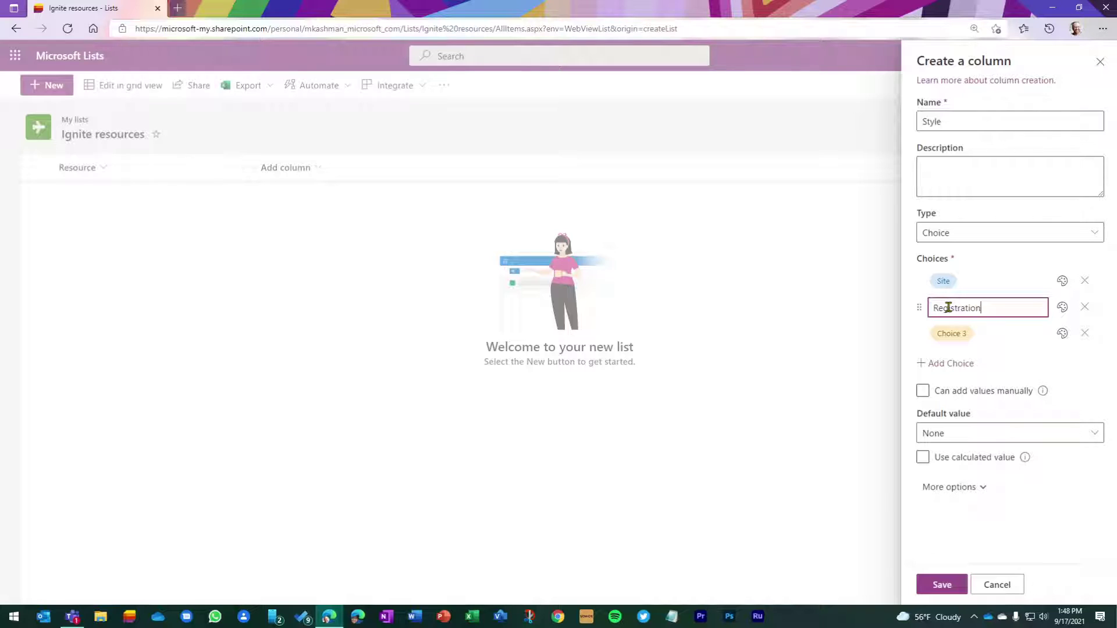
left_click(951, 333)
type("Teams")
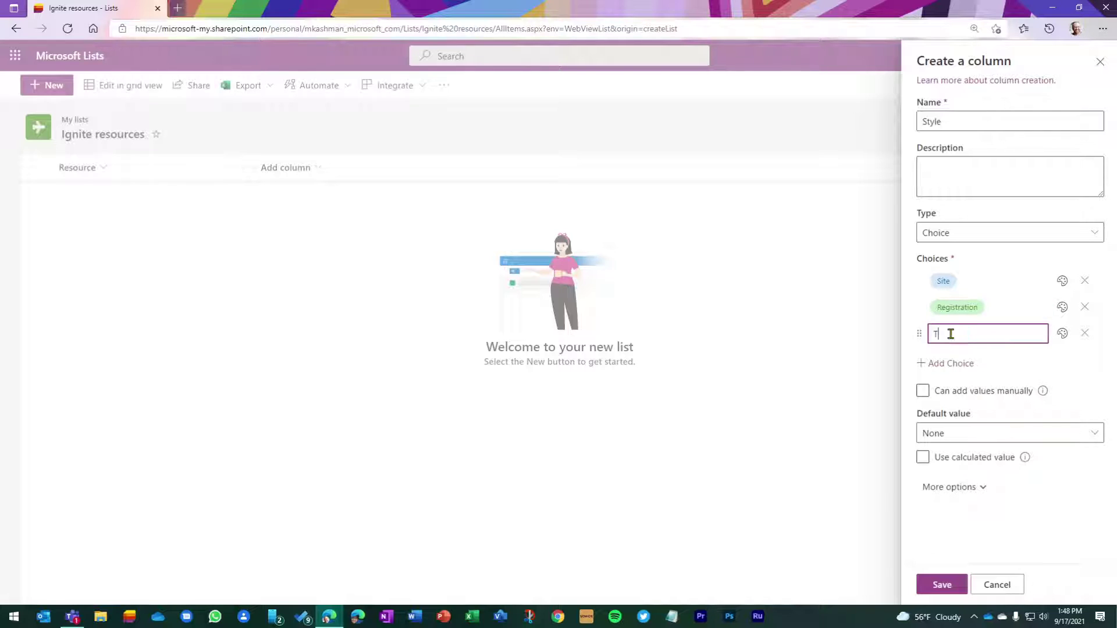
Add PowerPoint and Twitter as further choices for the Style column and save the column.
left_click(965, 363)
left_click(966, 360)
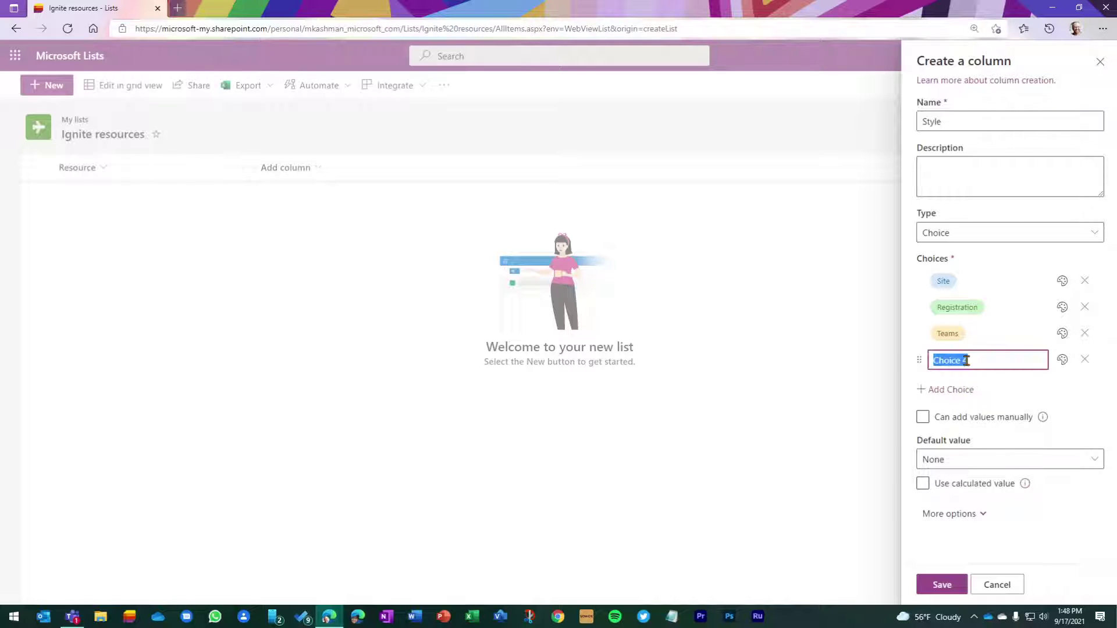
type("PowerPoint")
left_click(959, 388)
left_click(958, 387)
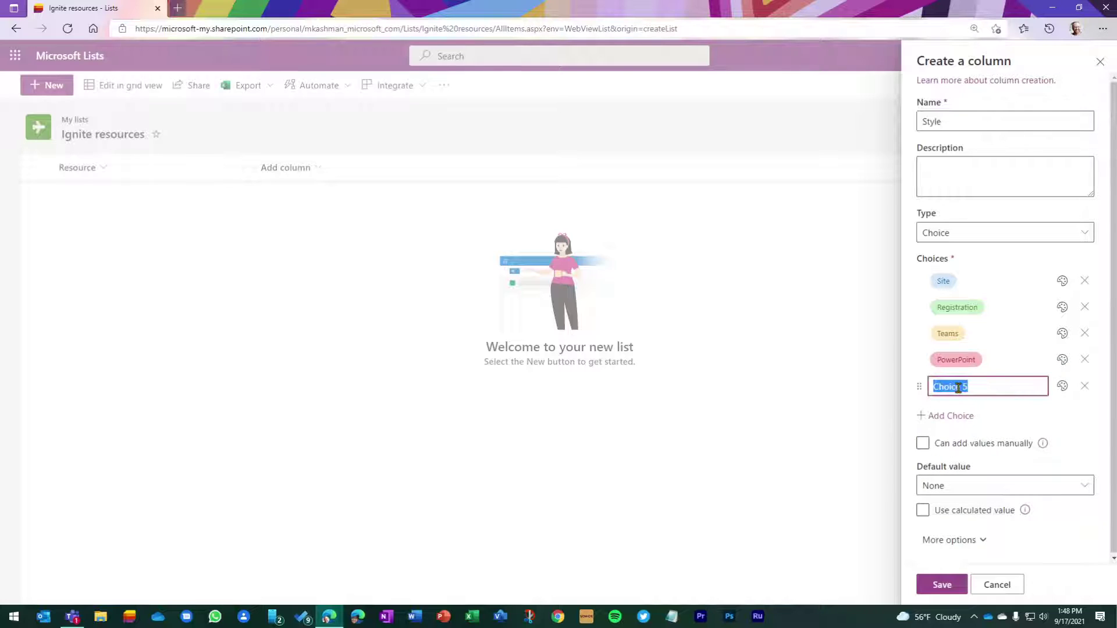
type("Twitter")
key("Tab")
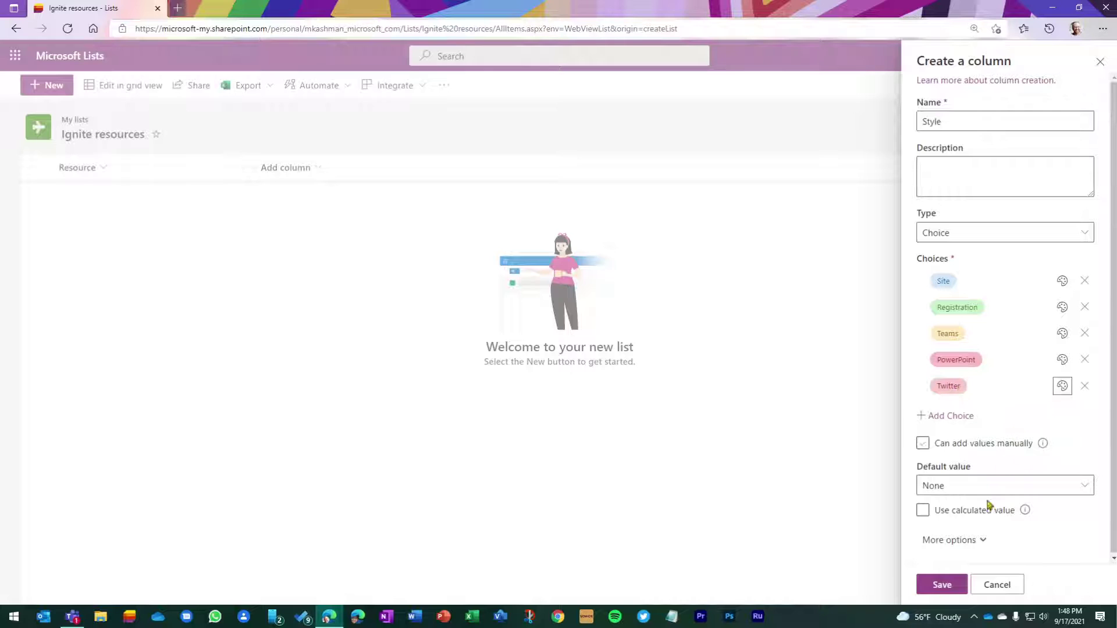
left_click(942, 585)
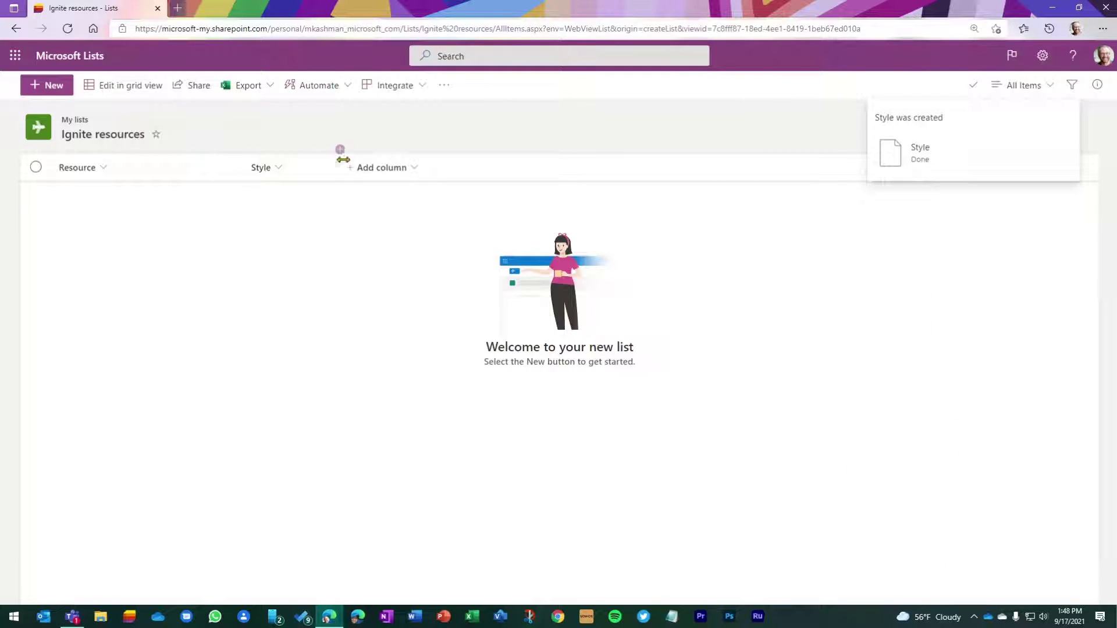
Add a Hyperlink column named Link to the list.
left_click(387, 169)
left_click(382, 384)
type("Link")
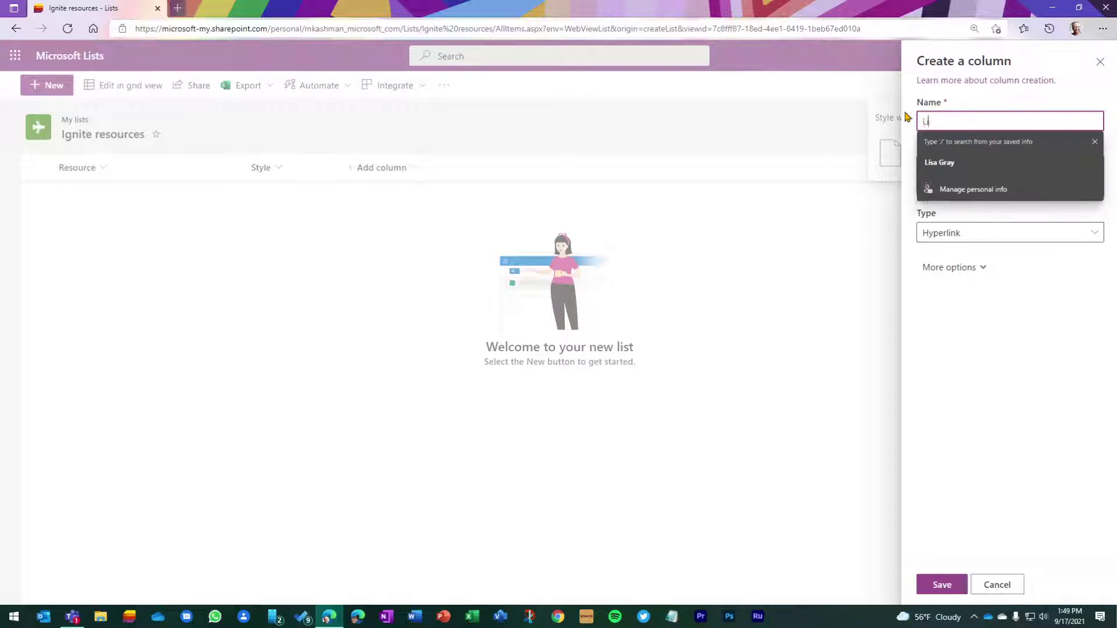
left_click(951, 588)
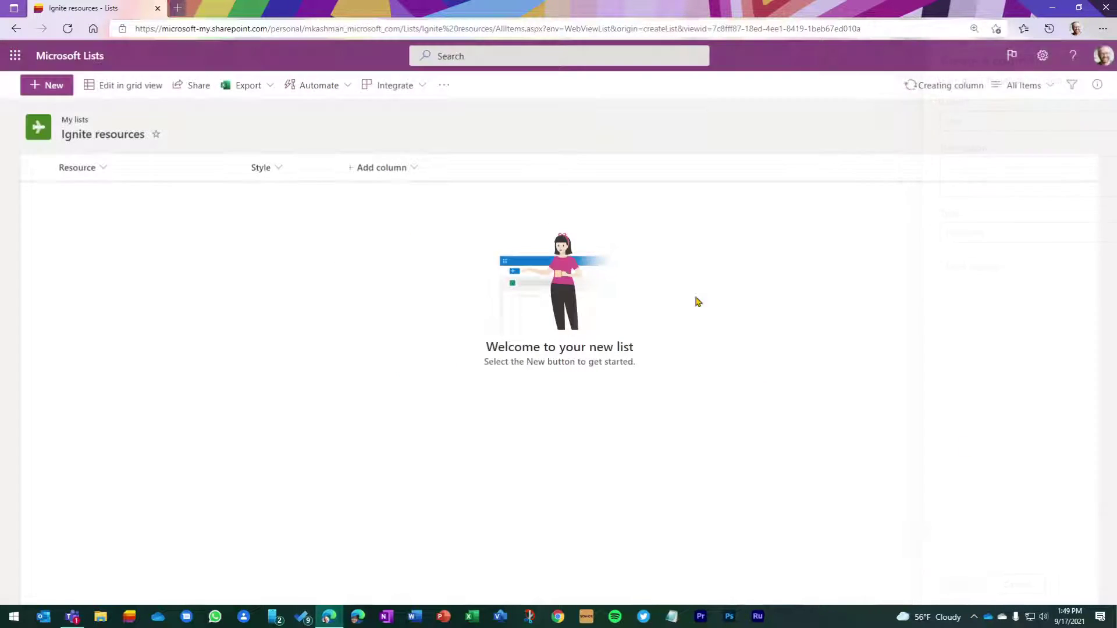
Add a Yes/No column named External OK, keeping Yes as its default value.
left_click(499, 172)
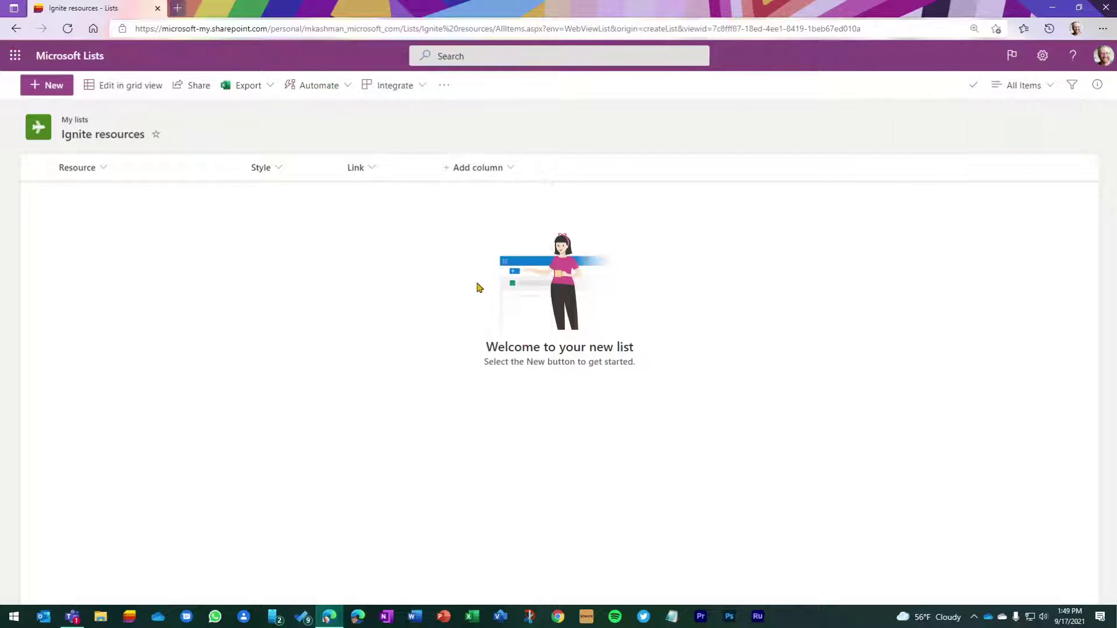
left_click(477, 285)
left_click(934, 119)
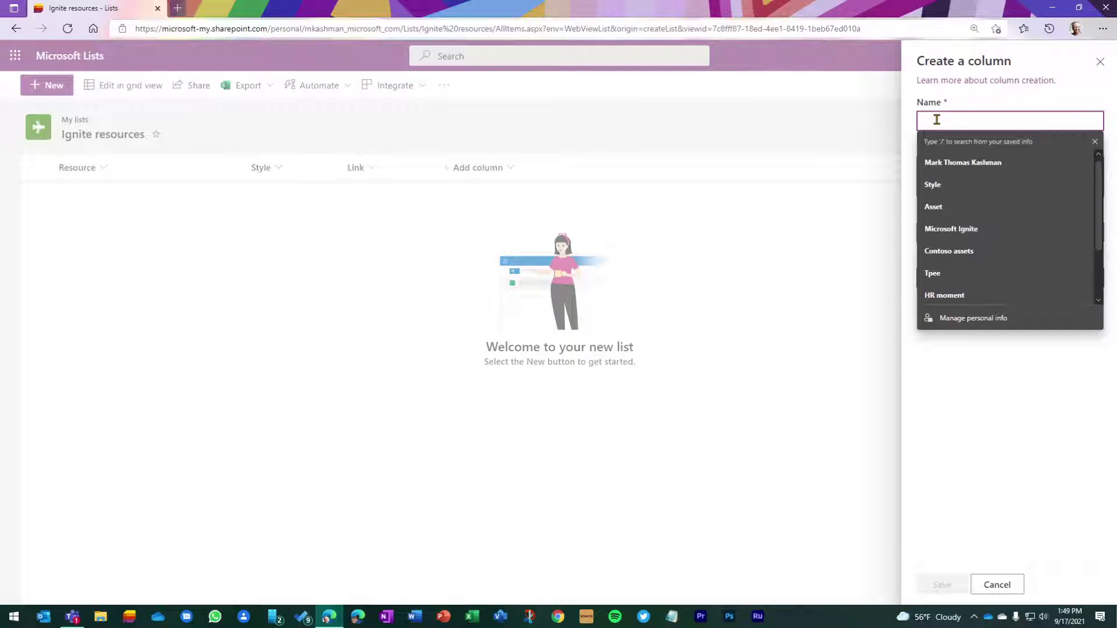
type("External OK")
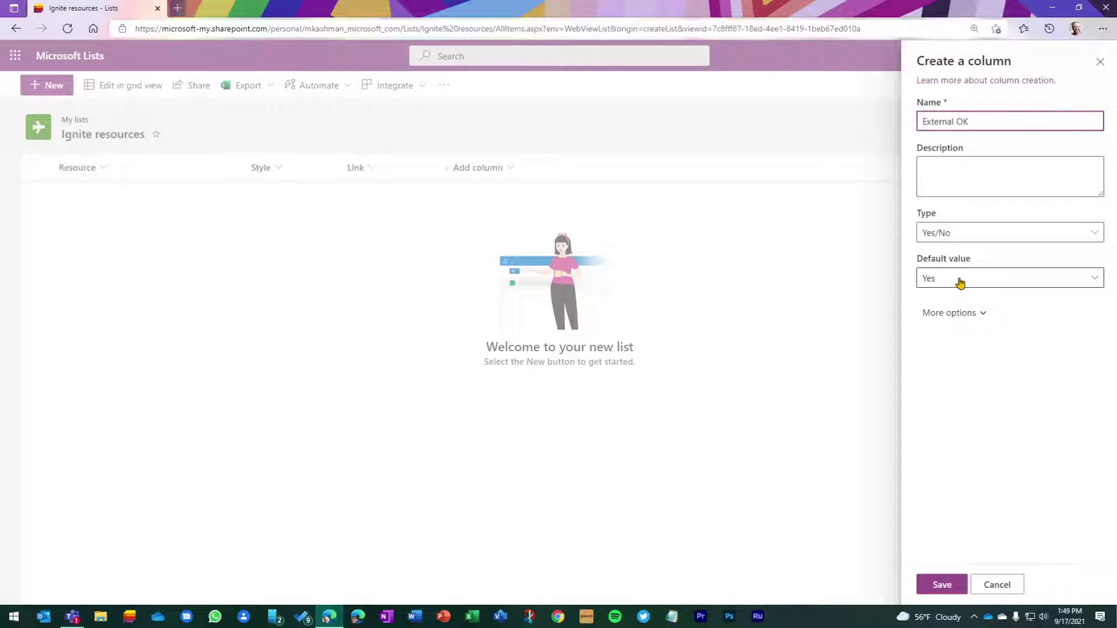
left_click(940, 583)
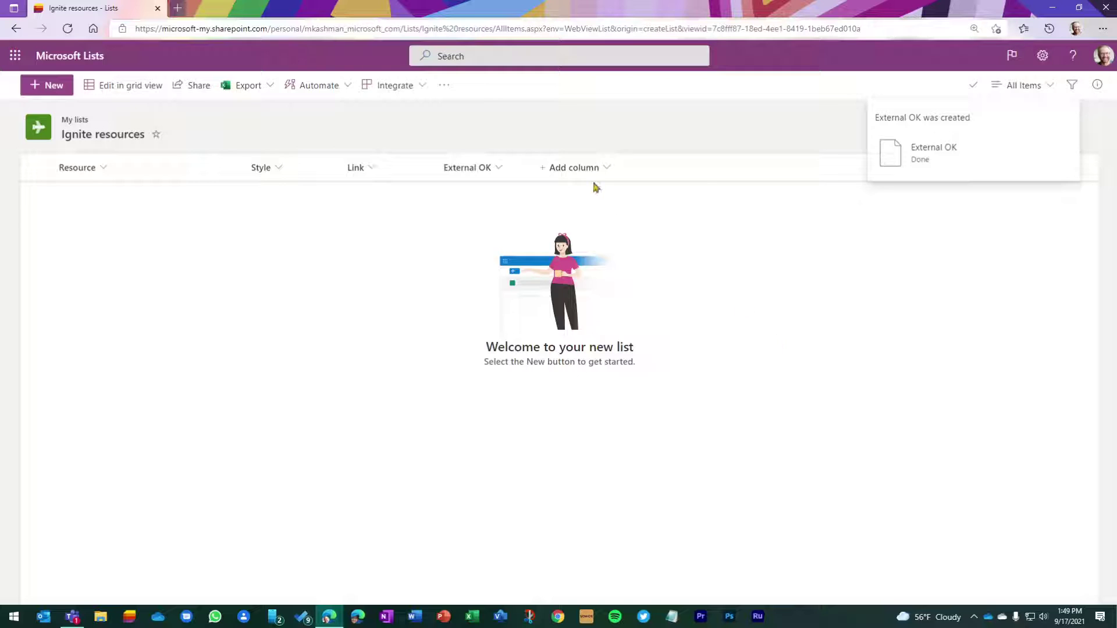
Add a Person column named Owner that shows profile photos and allows multiple selections.
left_click(576, 168)
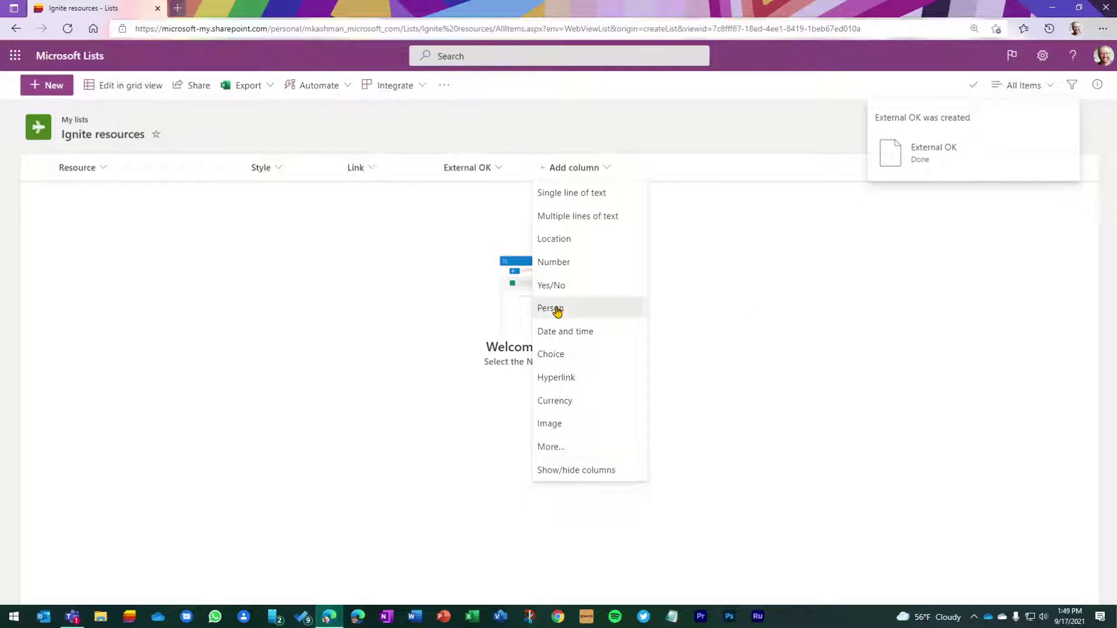
left_click(556, 310)
left_click(948, 121)
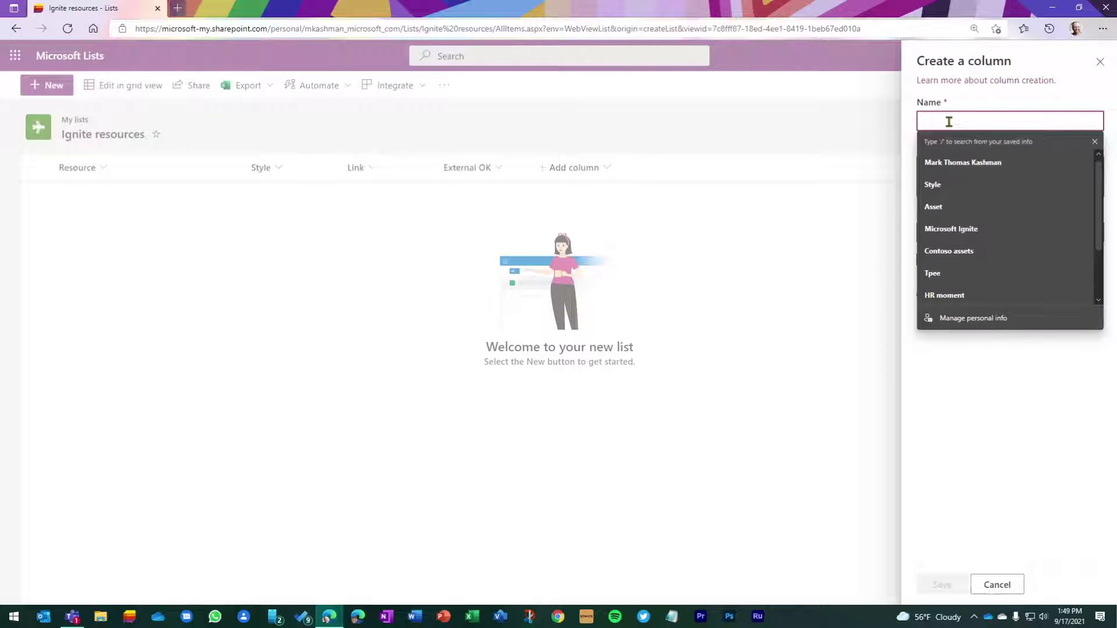
type("Owner")
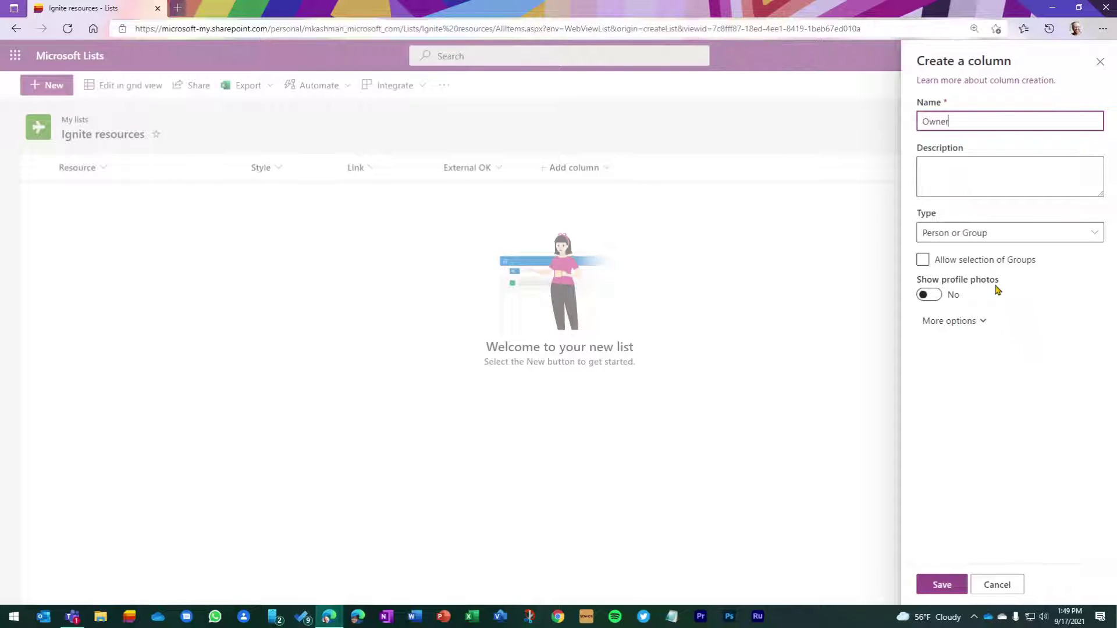
left_click(931, 295)
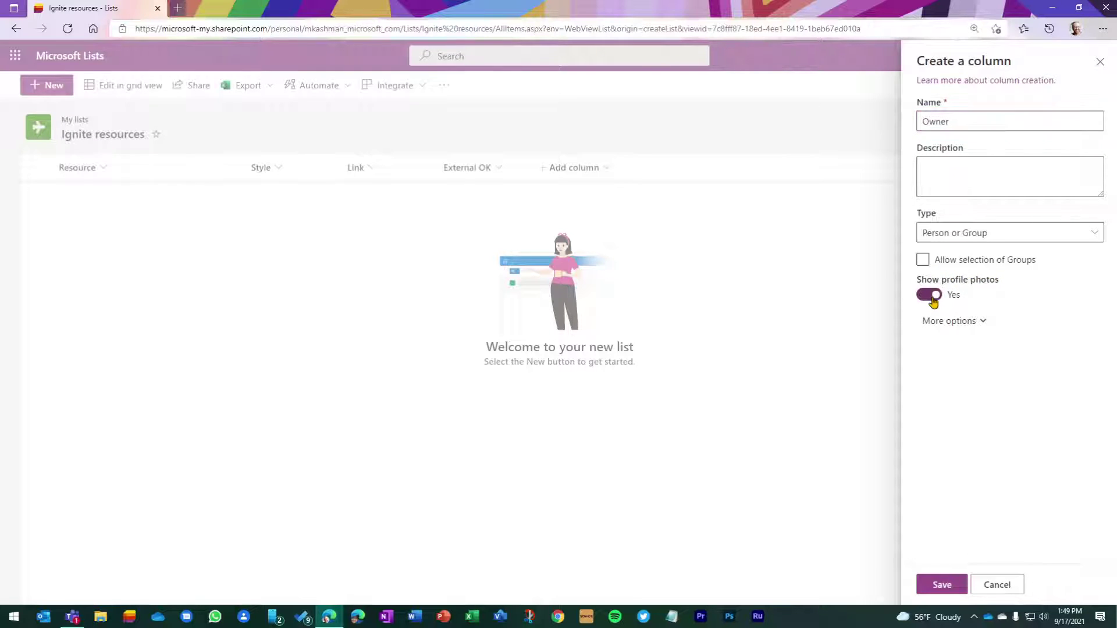
left_click(973, 323)
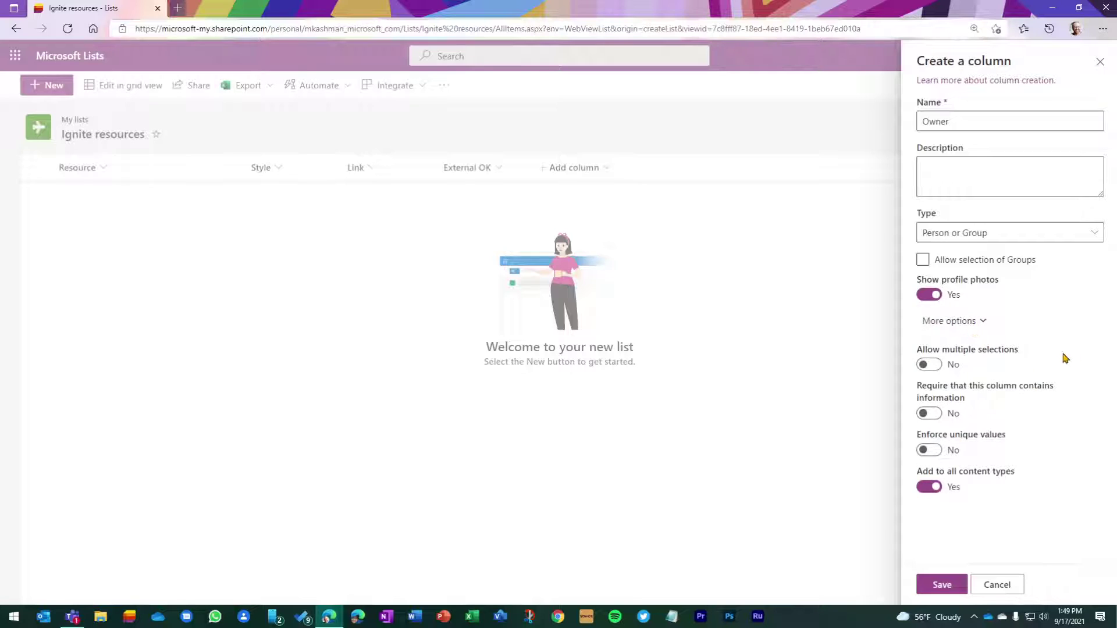
left_click(928, 364)
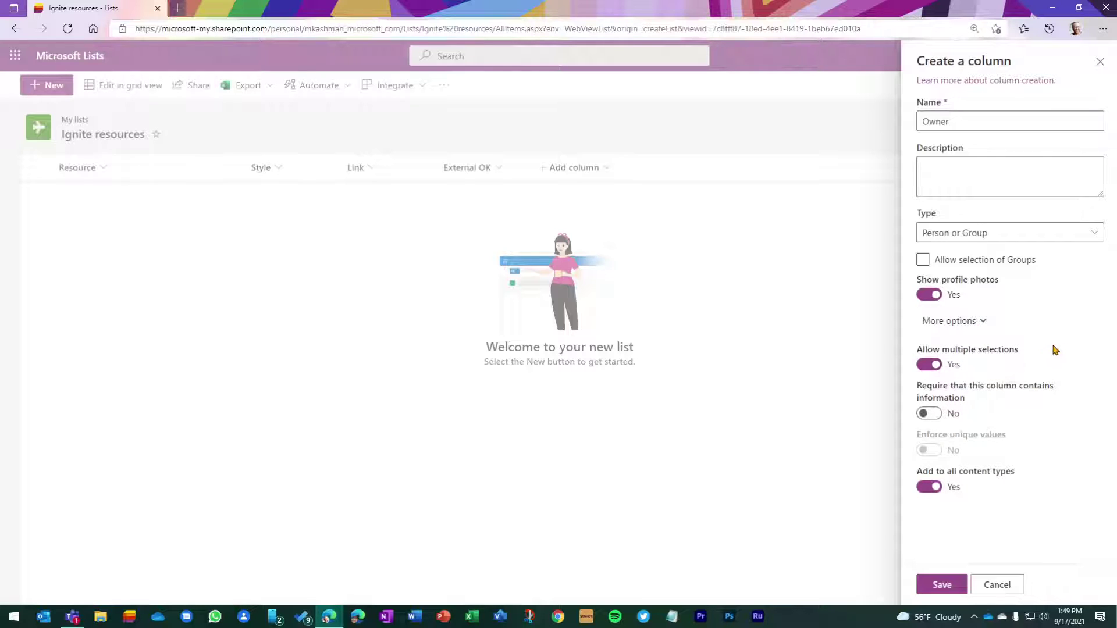
left_click(948, 585)
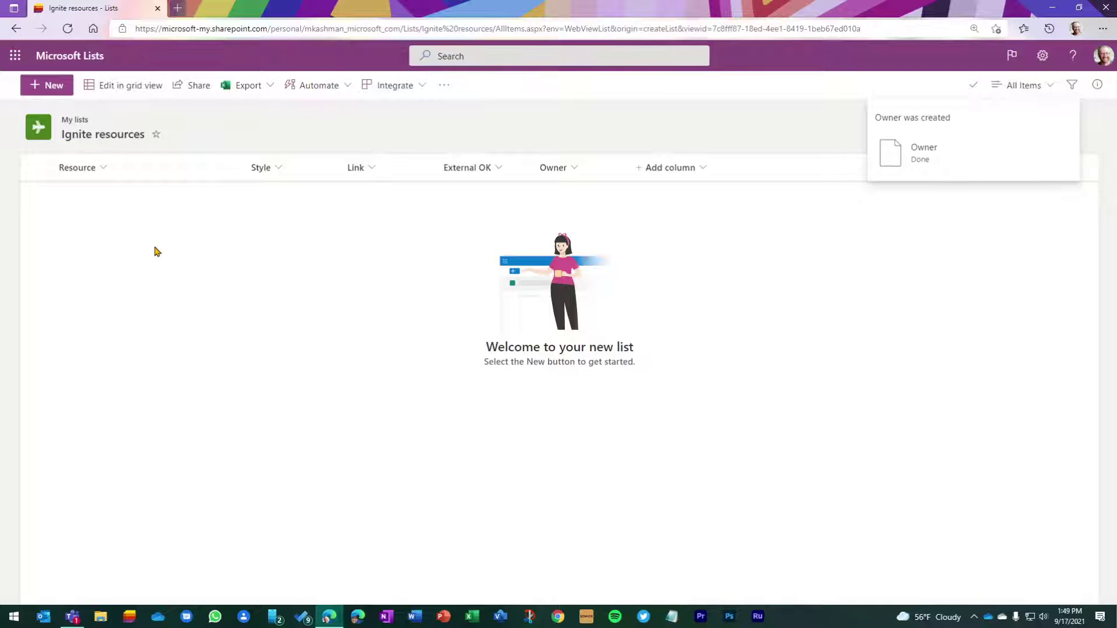
Start a new list item with the resource name "Ignite public website" and the Style choice Site.
left_click(53, 87)
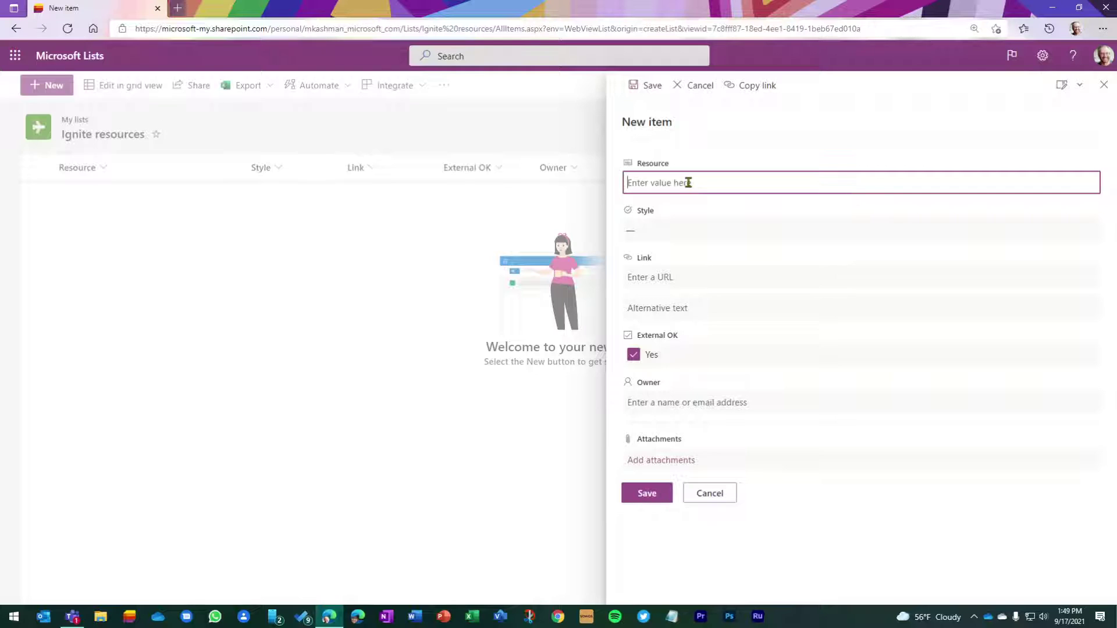
type("Ignite public website")
left_click(663, 232)
left_click(647, 265)
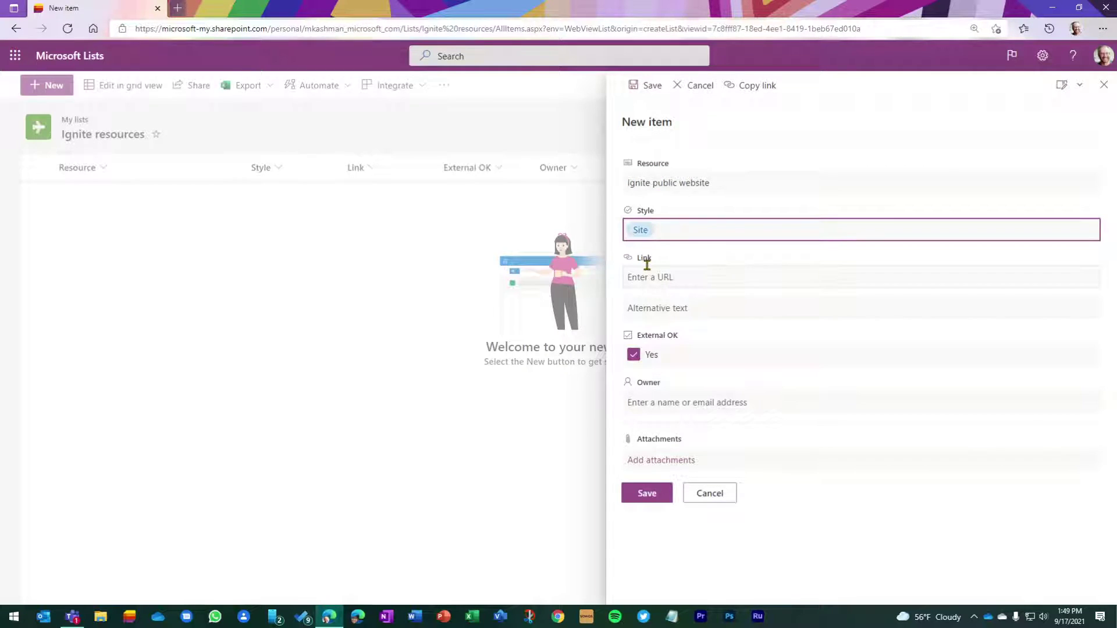
left_click(646, 278)
type("http://myignite")
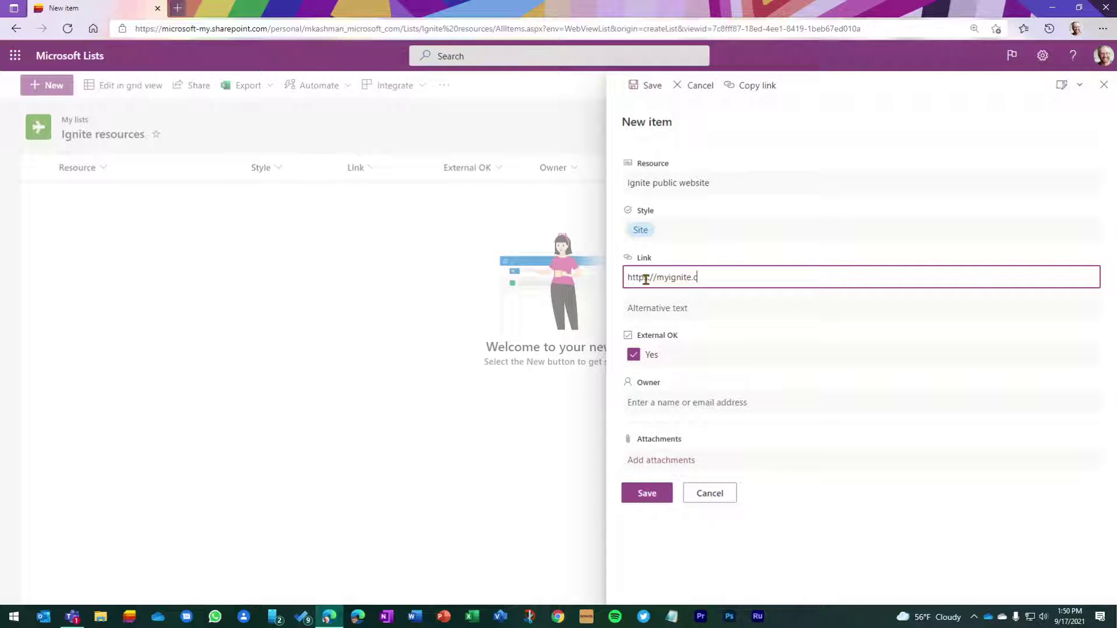
type(".microsoft.com")
left_click(672, 314)
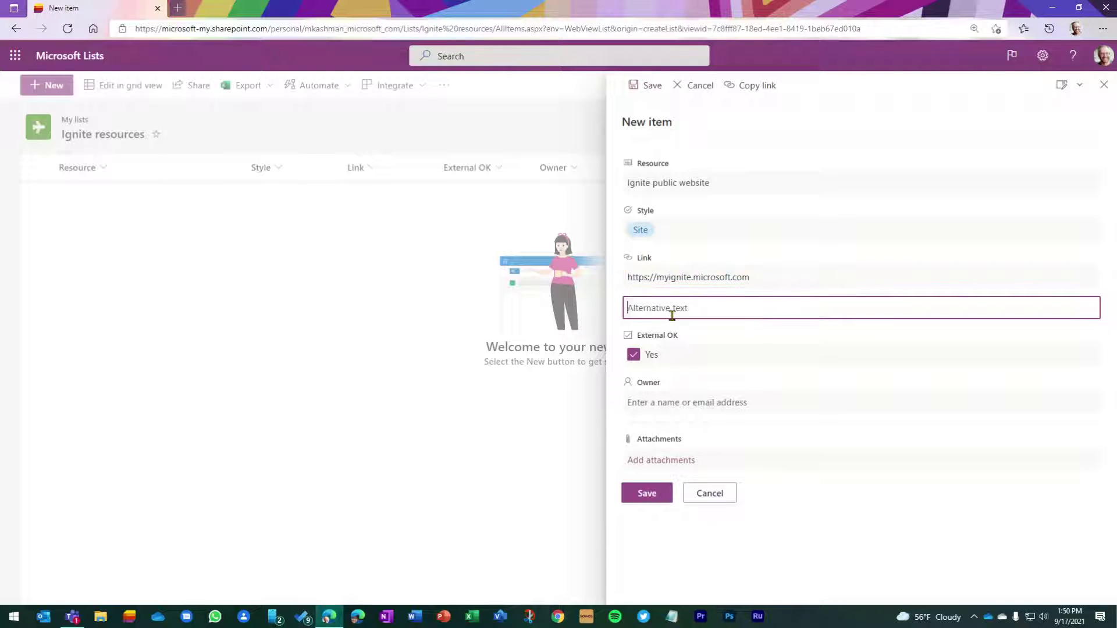
type("Public site")
Keep External OK as Yes, assign the list creator as the item's owner, and save the item.
left_click(674, 360)
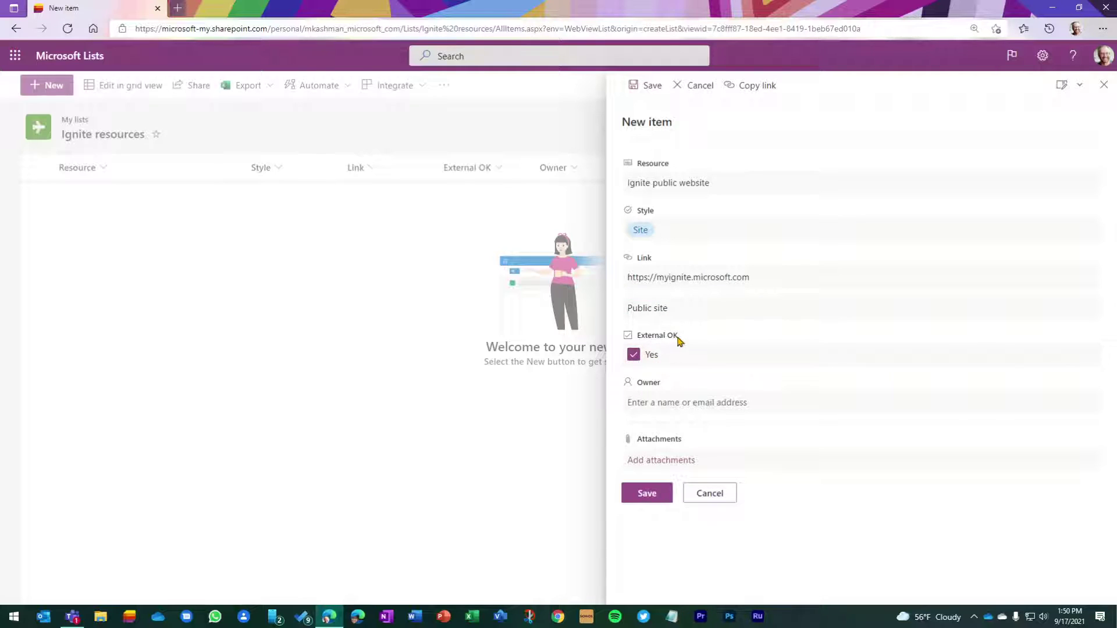
left_click(663, 406)
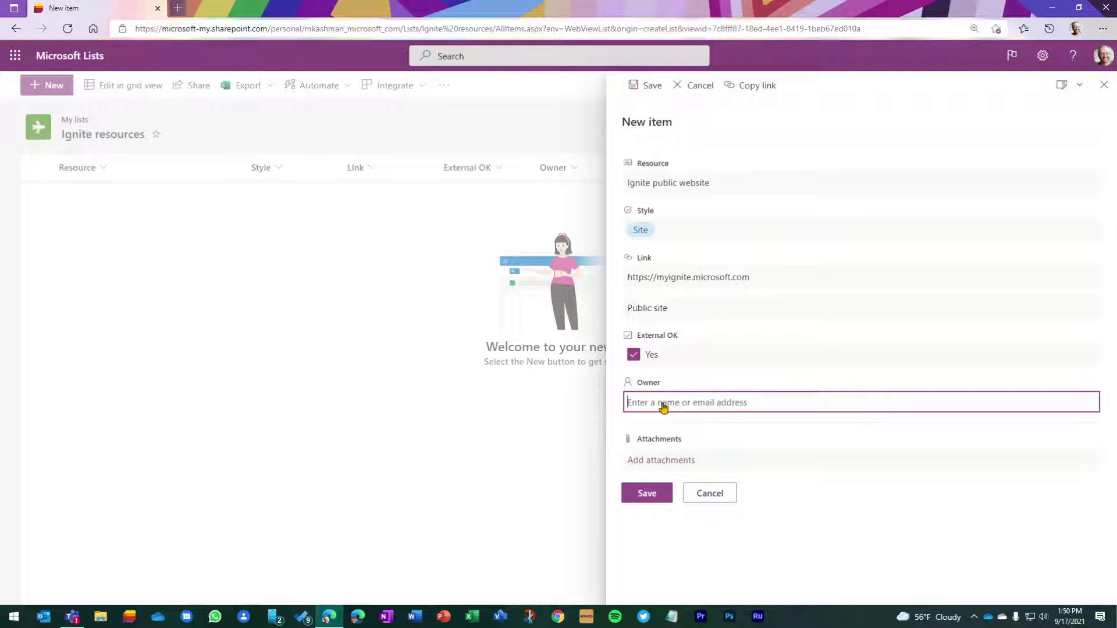
type("Mark Kashman")
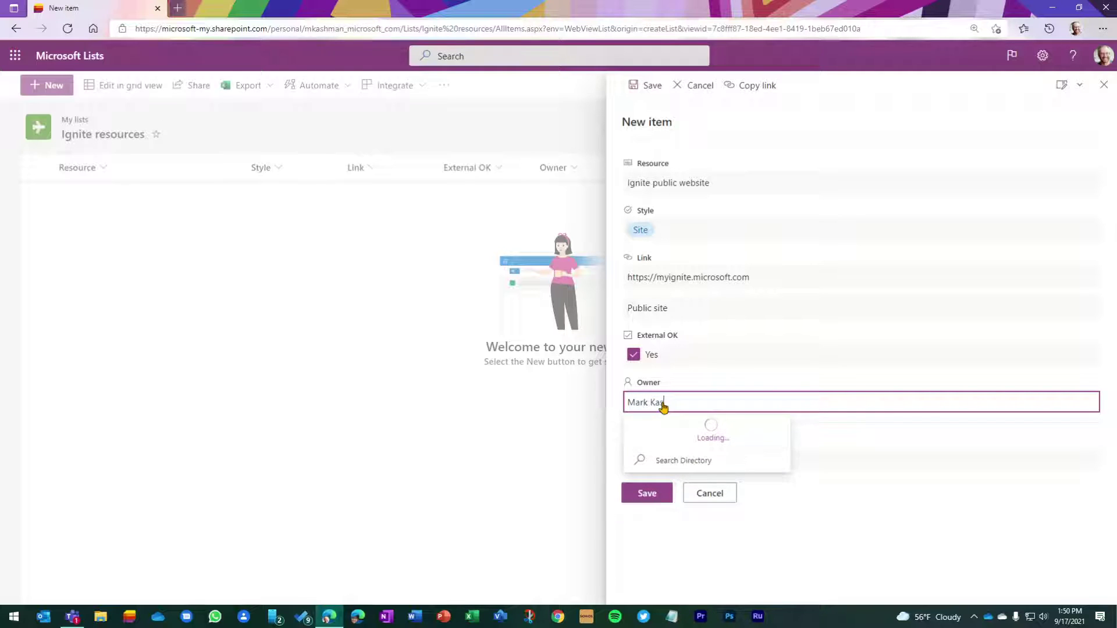
left_click(669, 433)
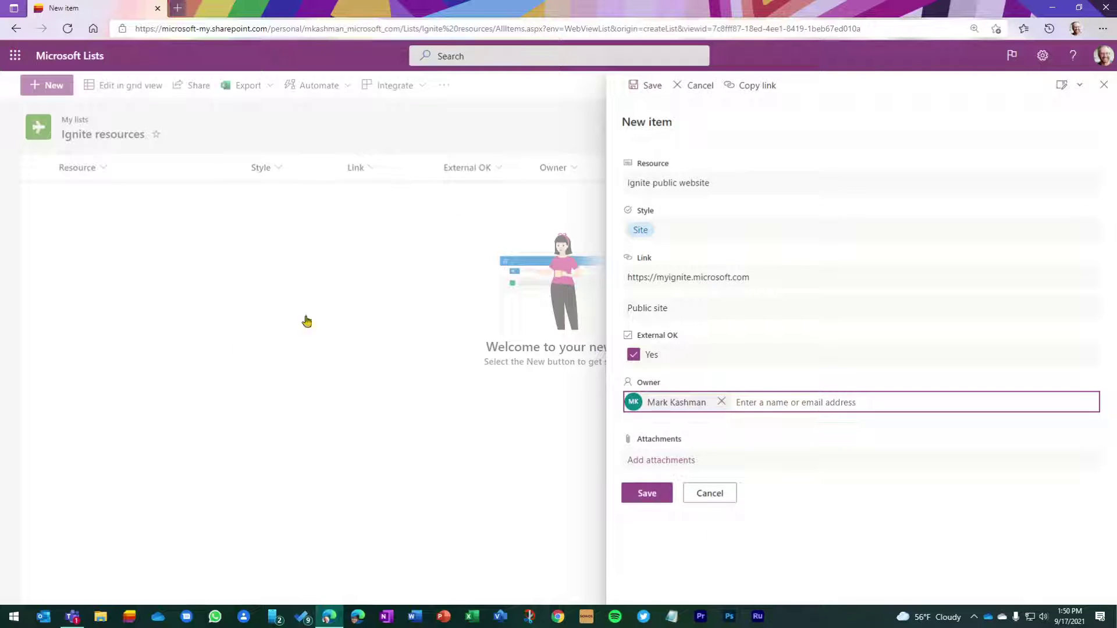
left_click(645, 492)
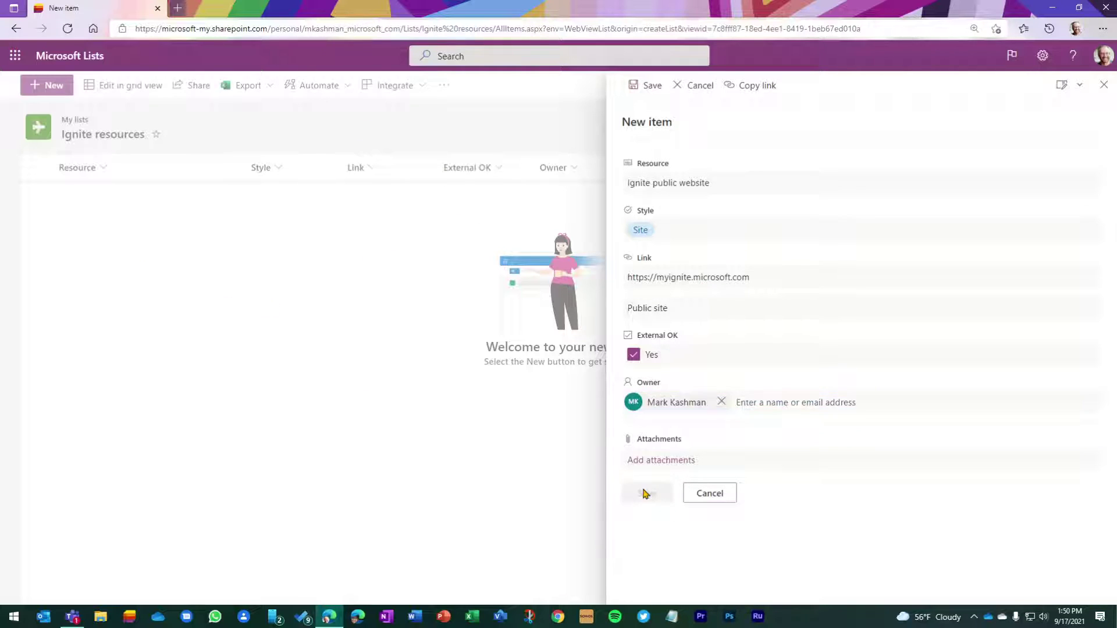
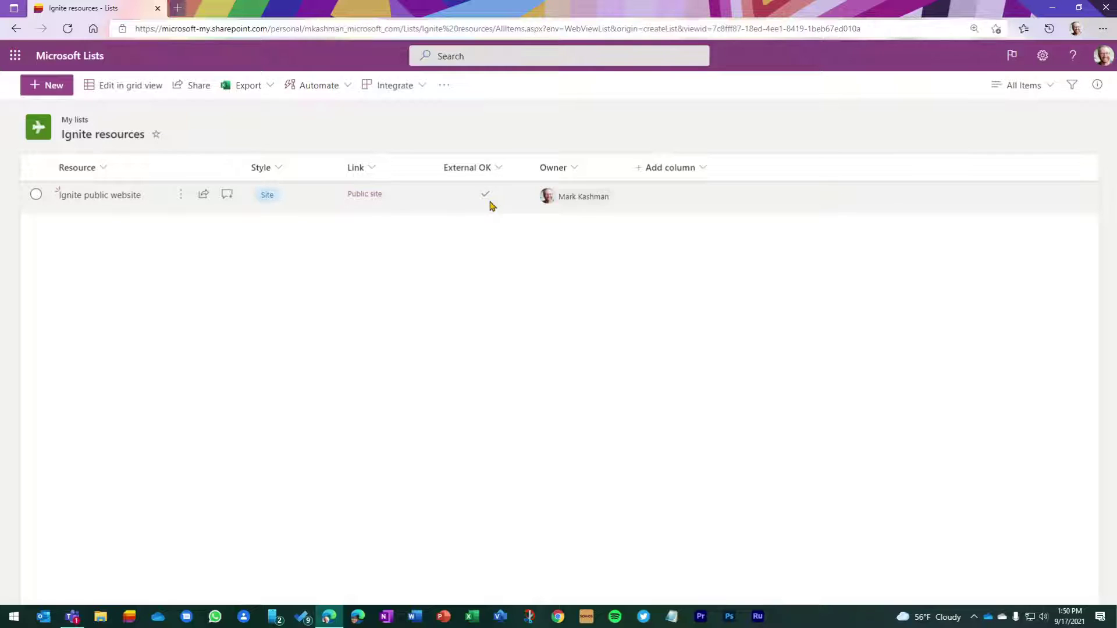
Format the External OK column's Yes value with bold, medium-size black text.
left_click(499, 169)
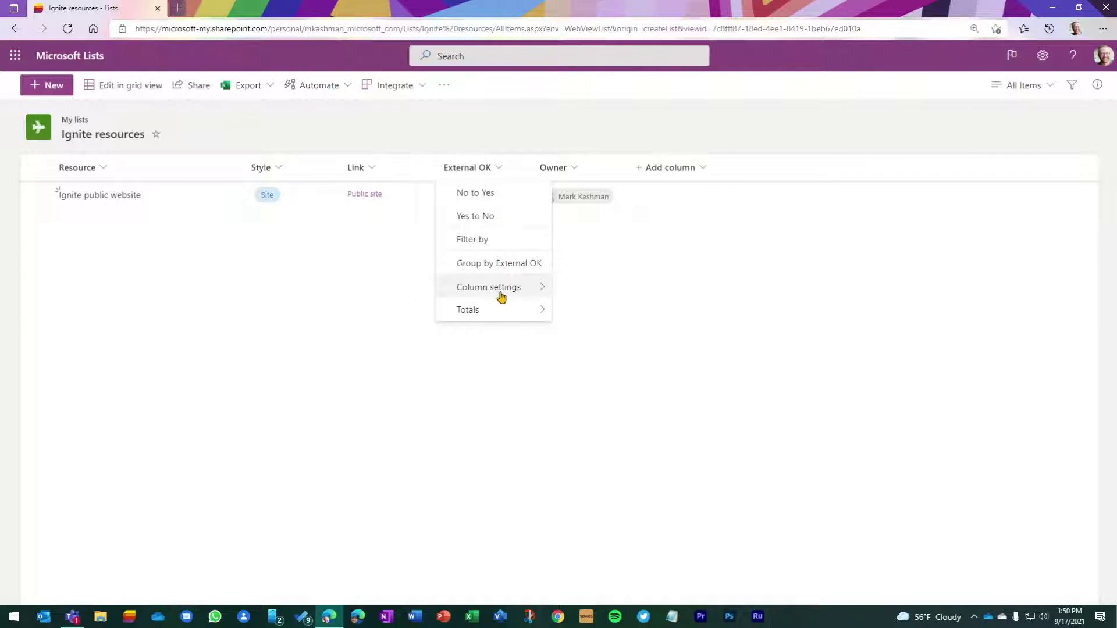
mouse_move(500, 290)
left_click(593, 311)
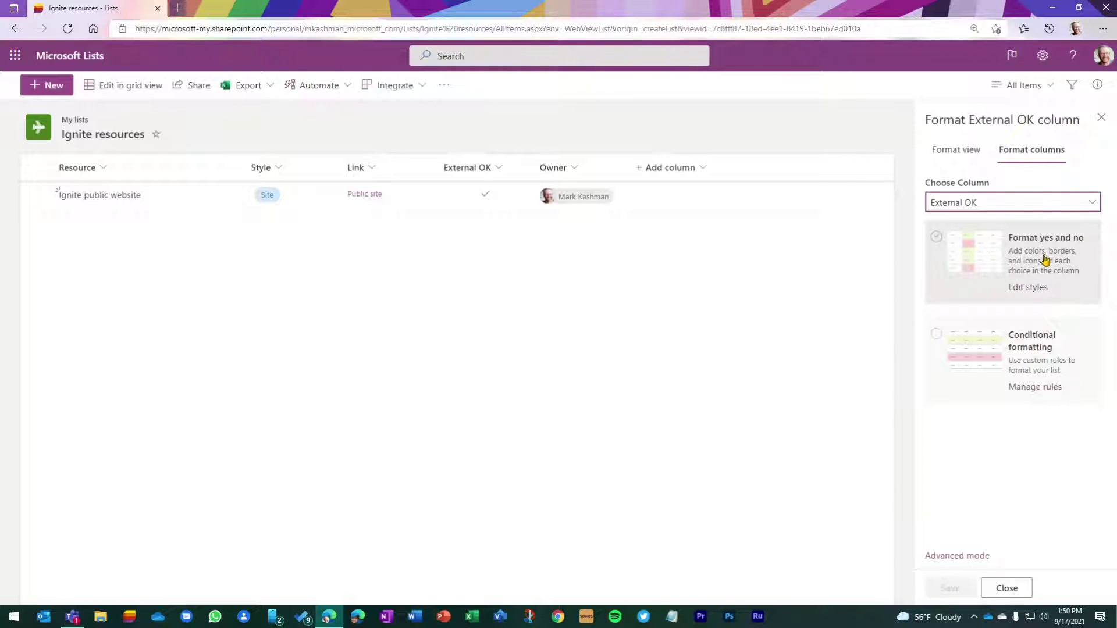
left_click(1033, 286)
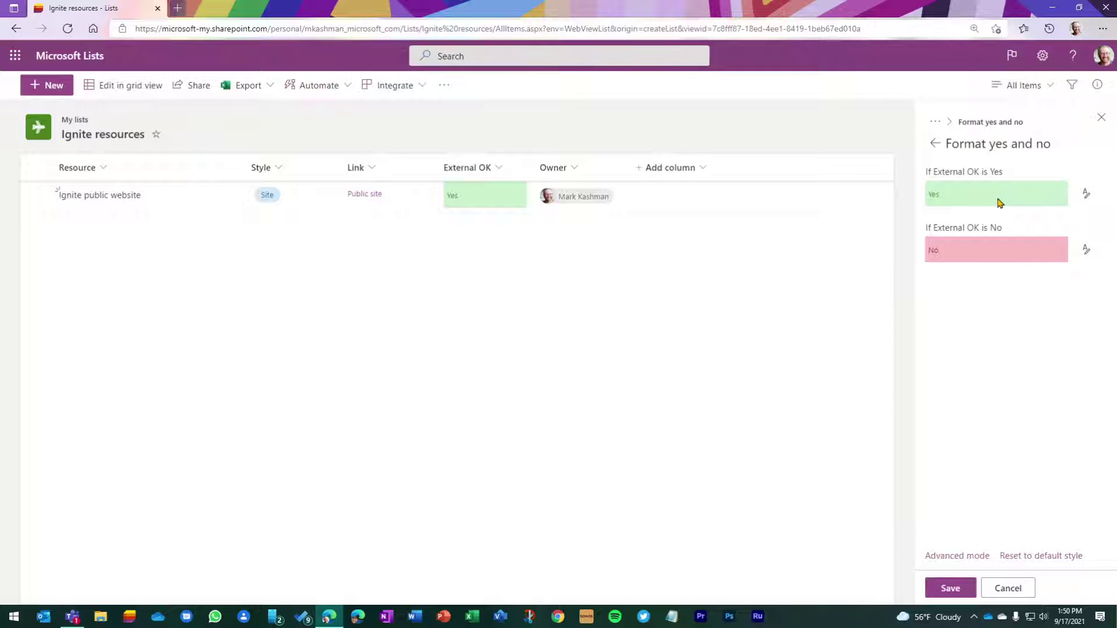
left_click(1085, 194)
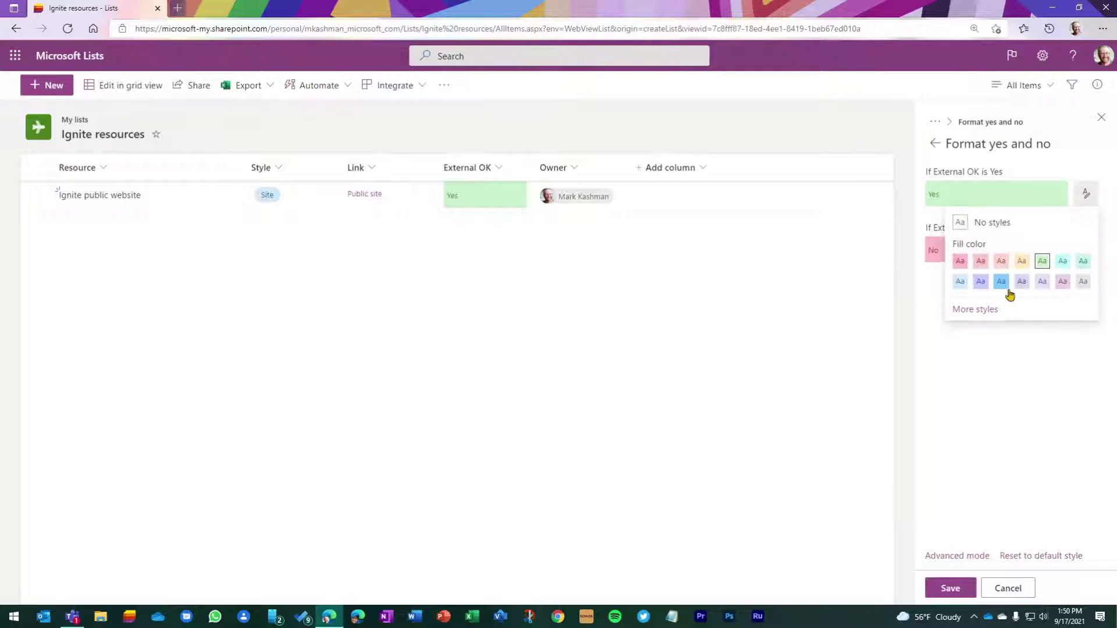
left_click(987, 310)
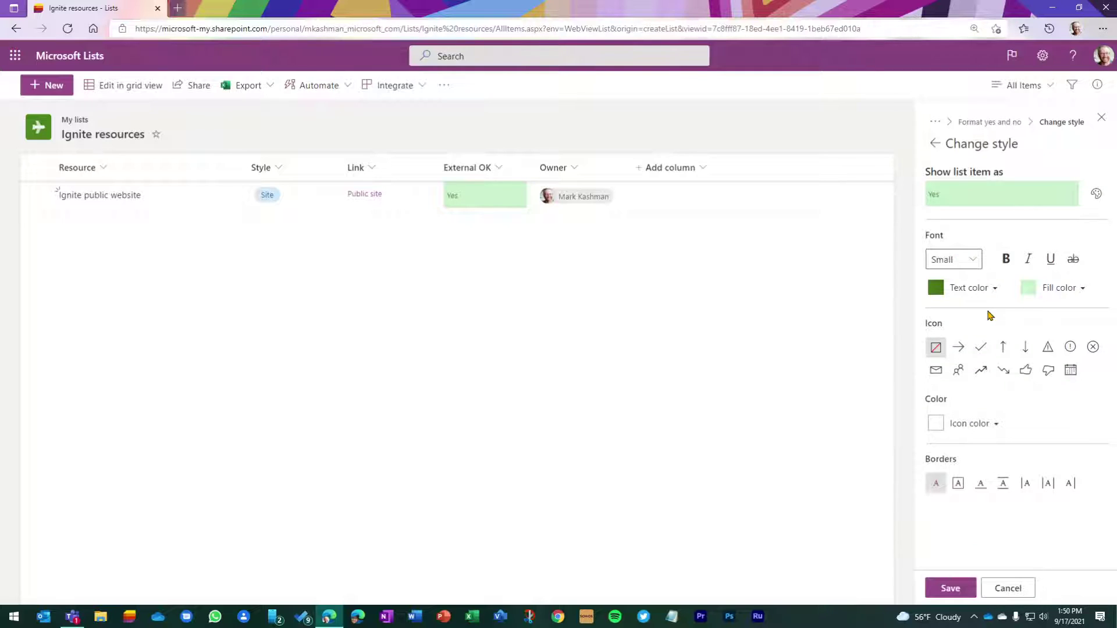
left_click(1005, 259)
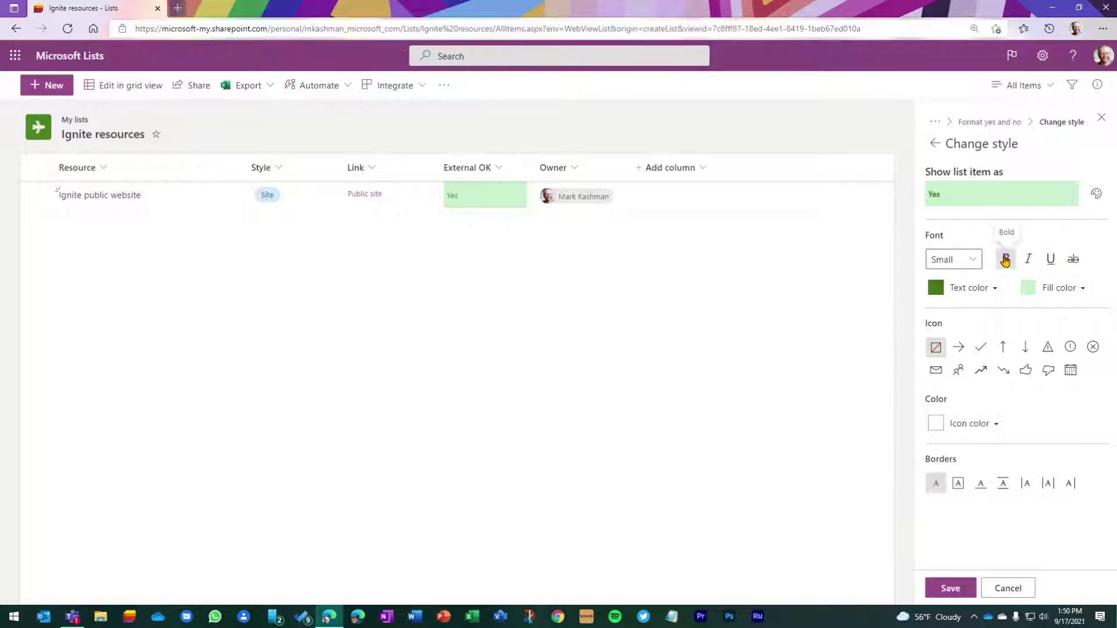
left_click(969, 260)
left_click(948, 302)
left_click(967, 288)
left_click(964, 352)
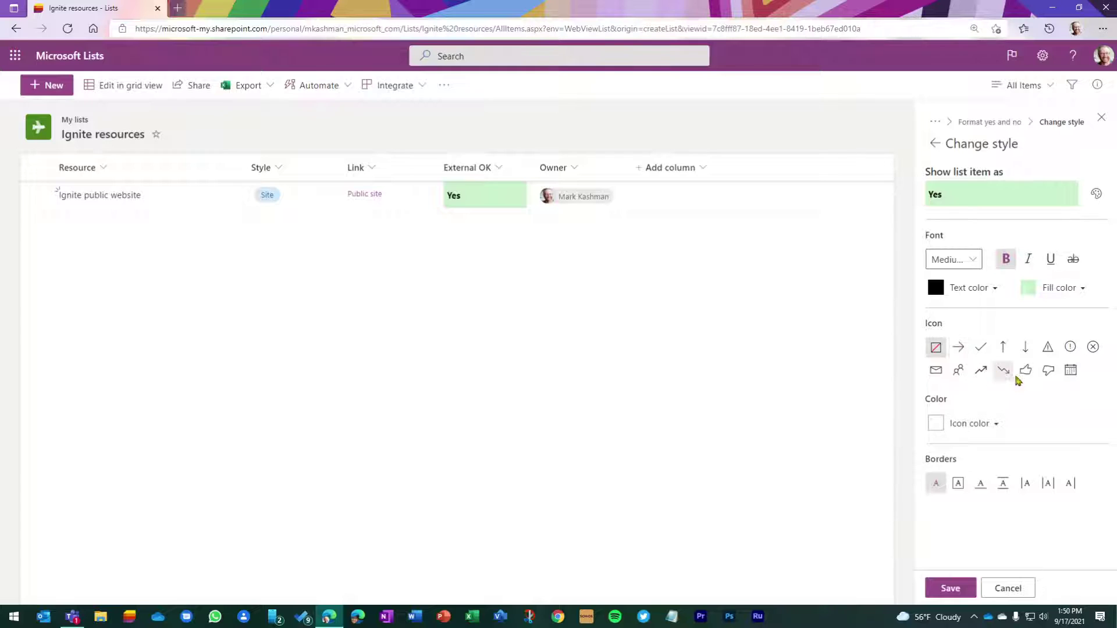
Add a thumbs-up icon and left and right borders to the Yes style and save it.
left_click(1023, 371)
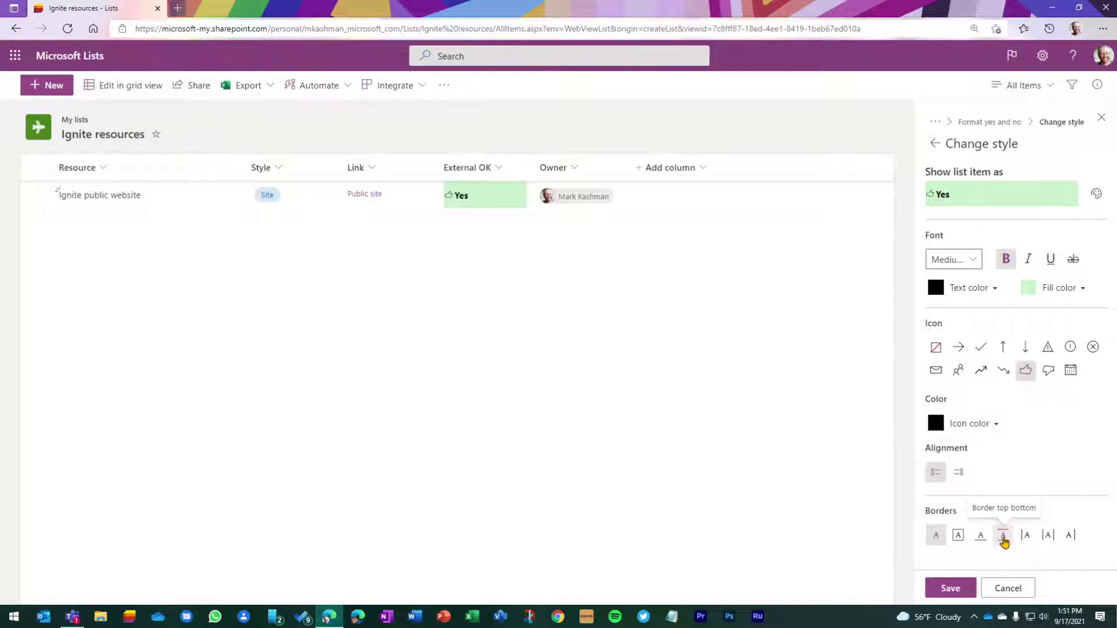
left_click(1047, 534)
scroll(1004, 547, "down", 2)
left_click(1005, 550)
left_click(1065, 484)
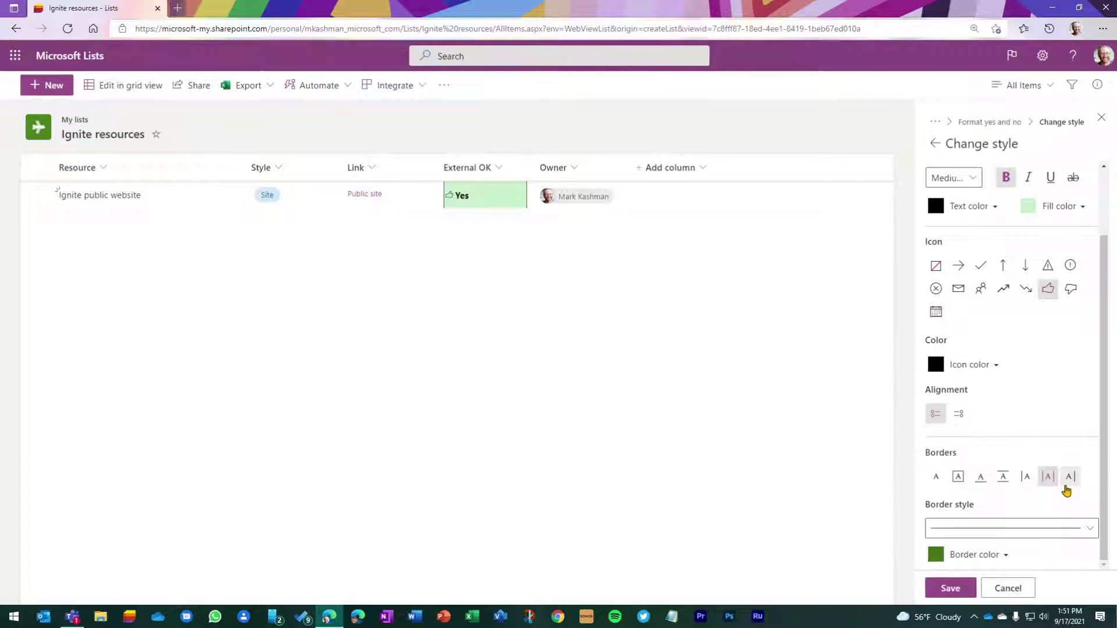
left_click(950, 588)
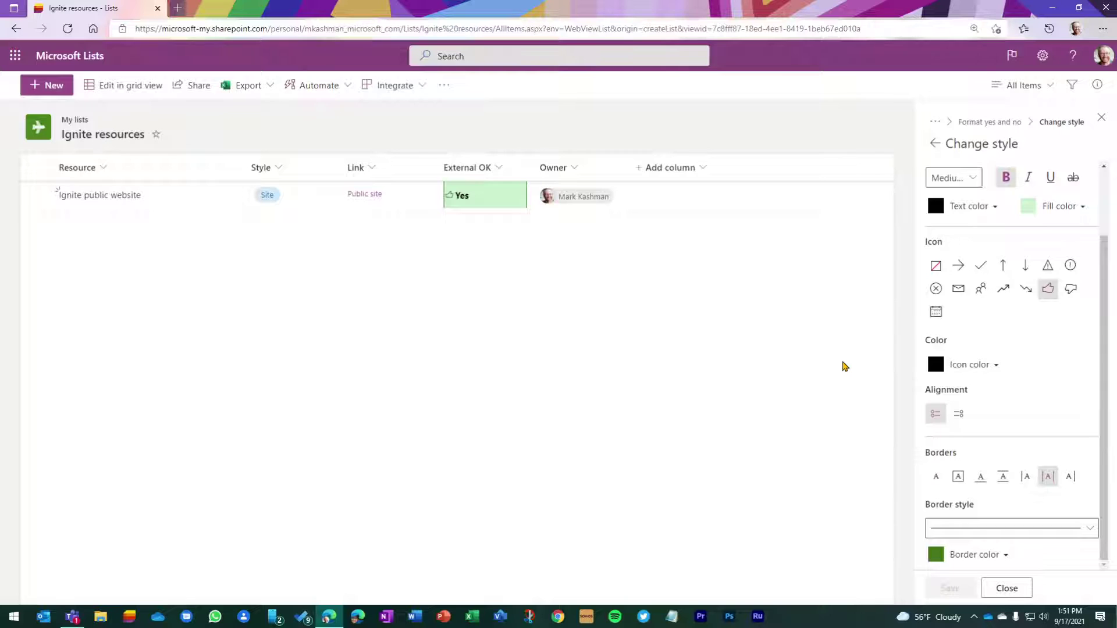
Format the External OK column's No value with bold text and the Critical error icon.
left_click(934, 144)
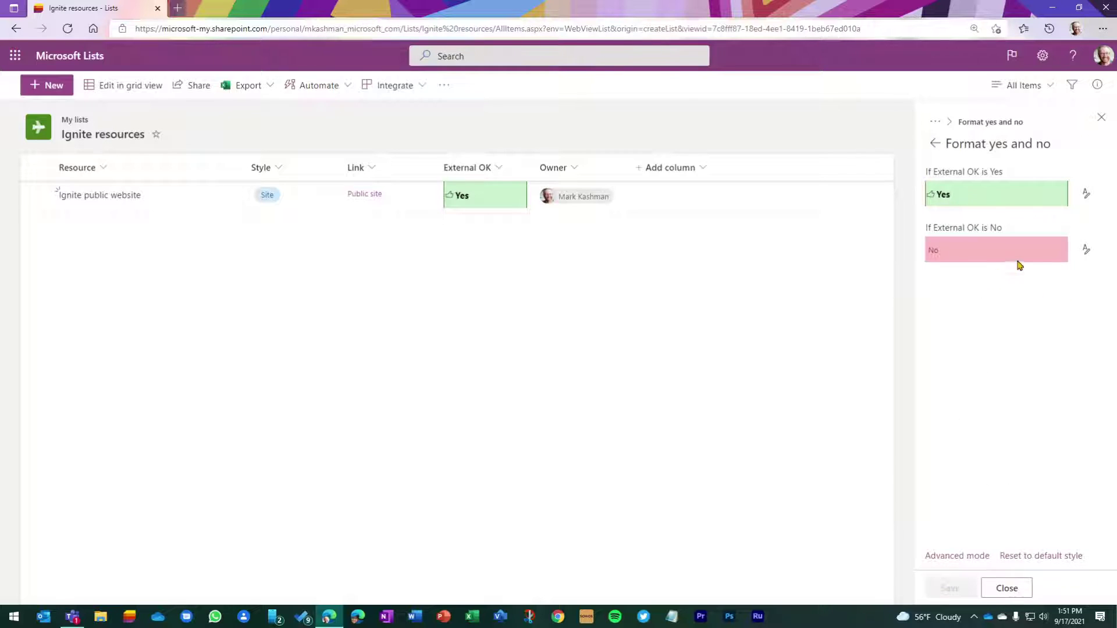
left_click(1085, 250)
left_click(970, 370)
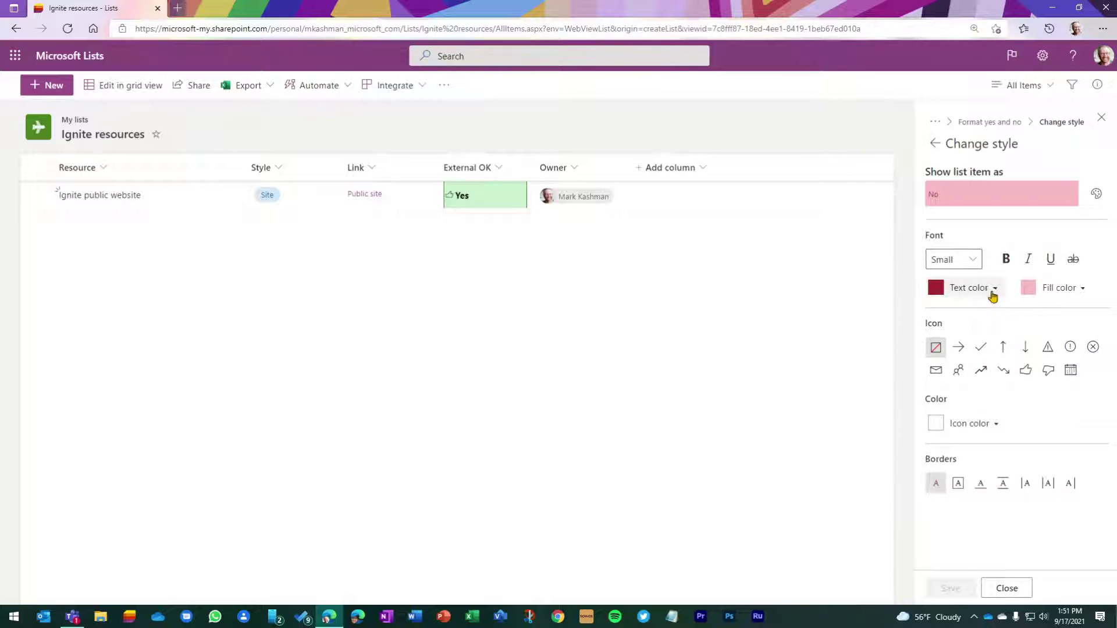
left_click(1006, 259)
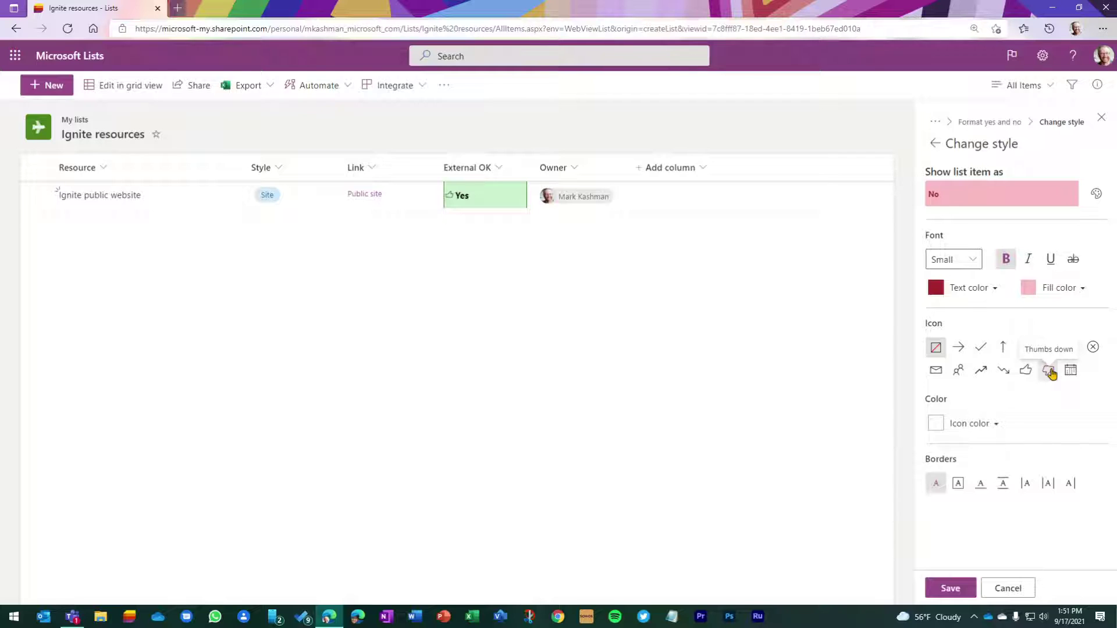
left_click(1092, 347)
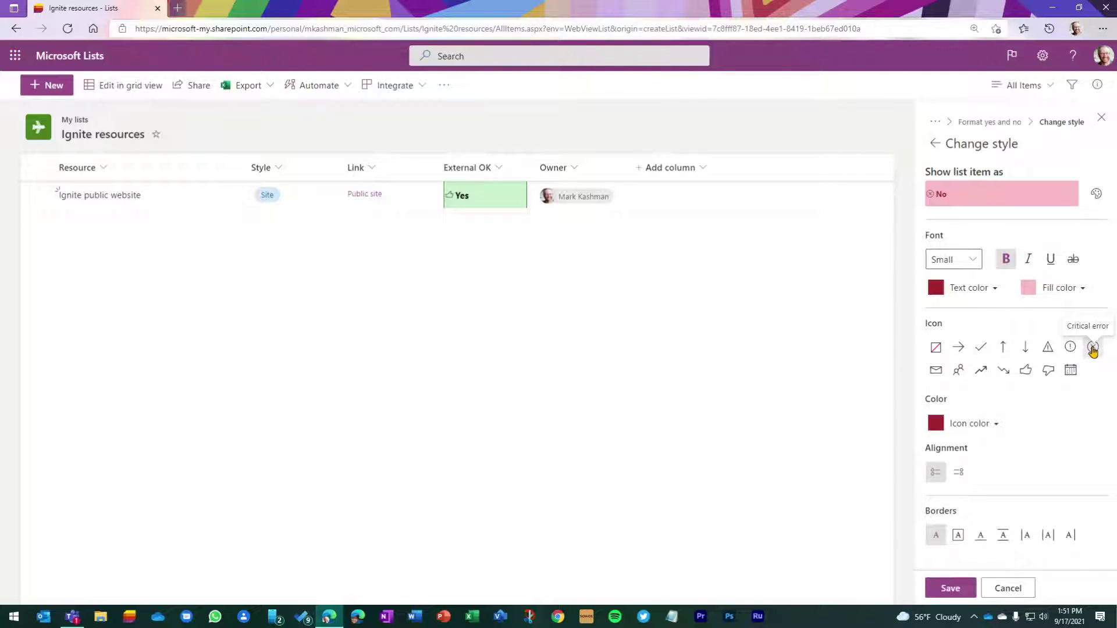
Give the No style a thicker left border, save it, and close the column formatting.
left_click(1025, 535)
scroll(1047, 448, "down", 2)
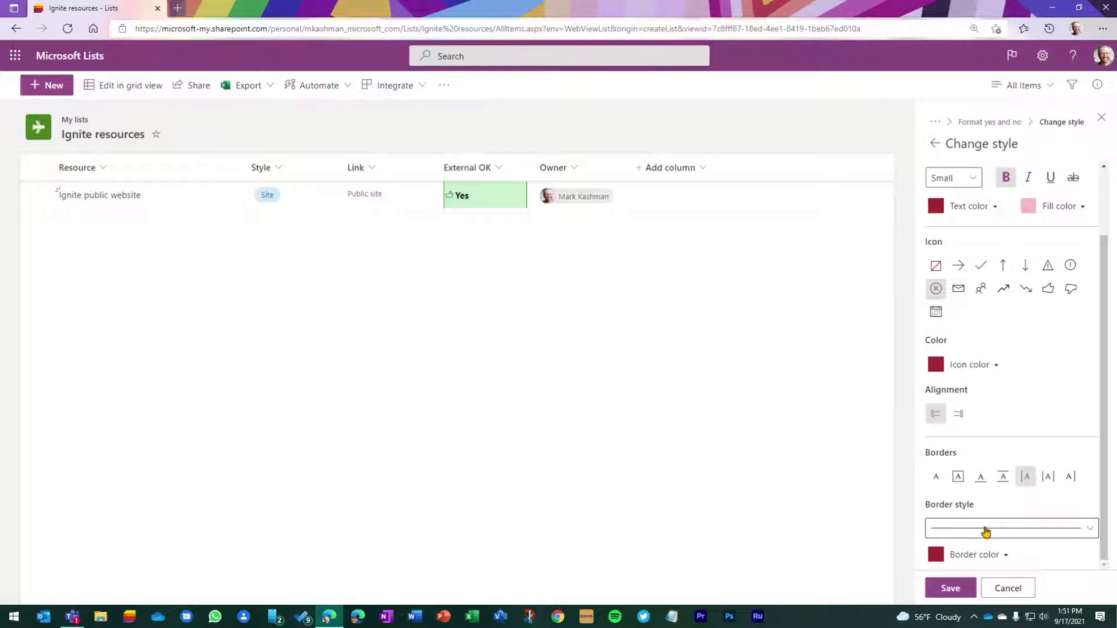
left_click(985, 531)
left_click(979, 464)
left_click(954, 589)
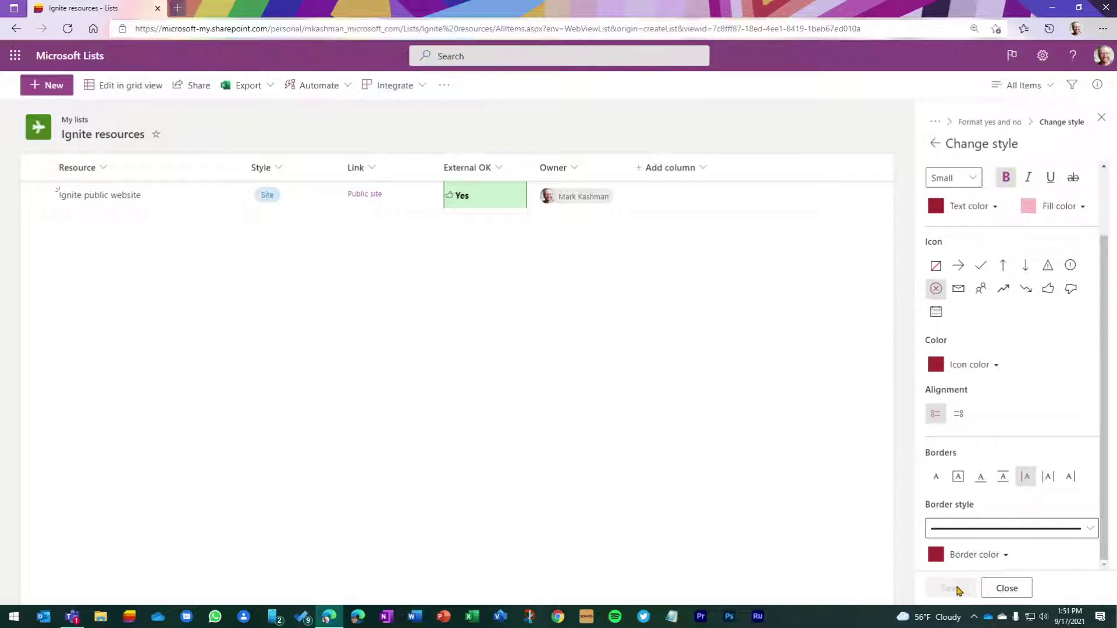
left_click(937, 141)
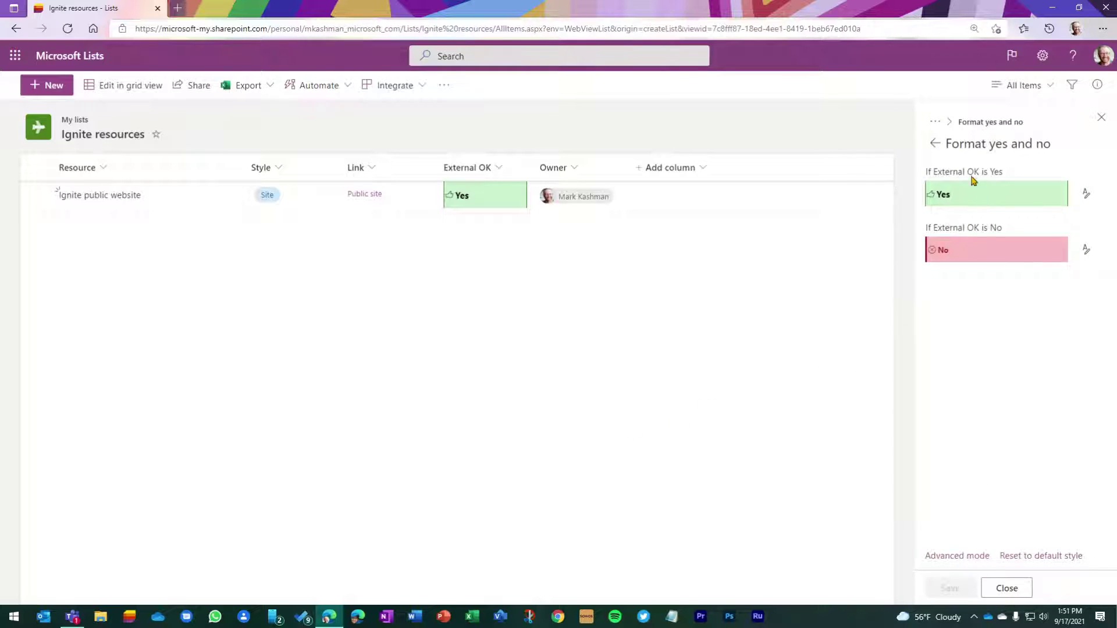
left_click(936, 142)
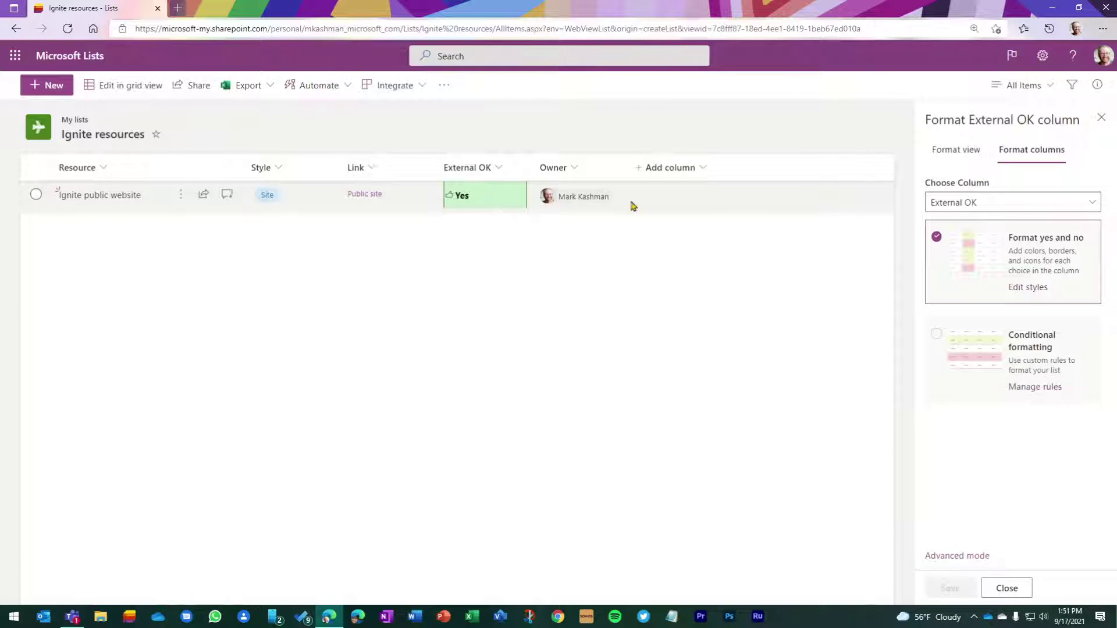
left_click(1101, 117)
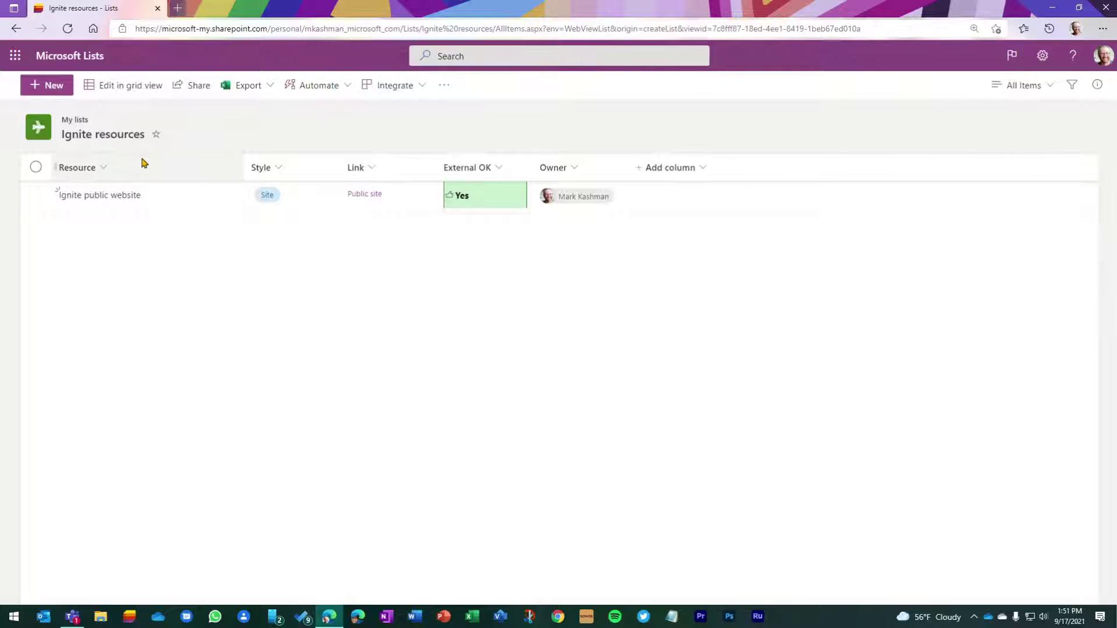
Open the finished Microsoft Ignite resources list from the Lists home favorites and review its items.
left_click(69, 56)
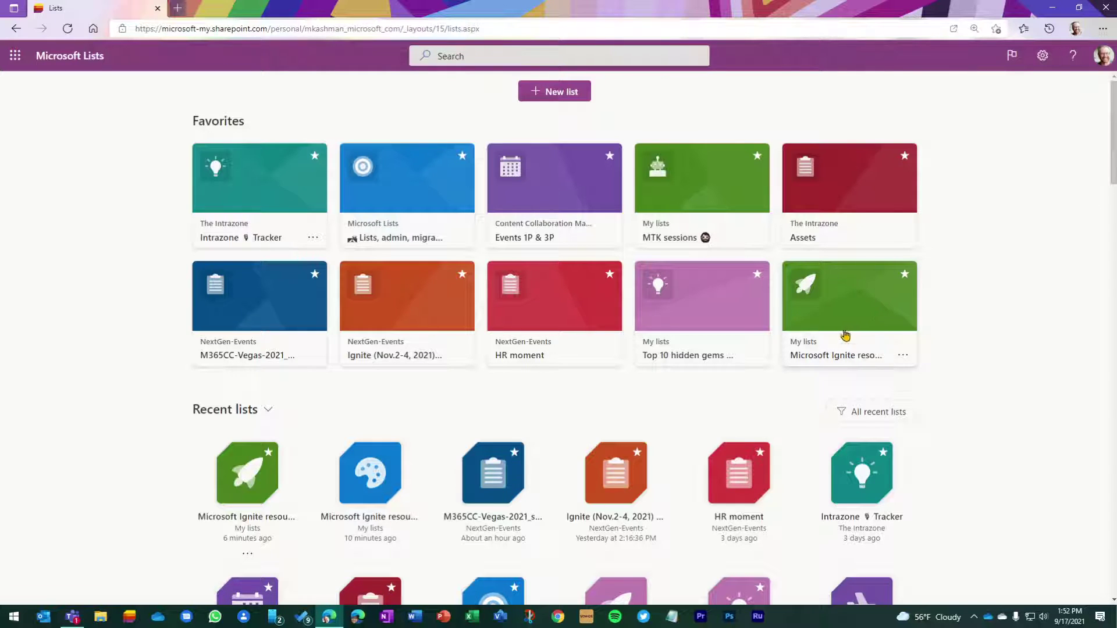
left_click(835, 356)
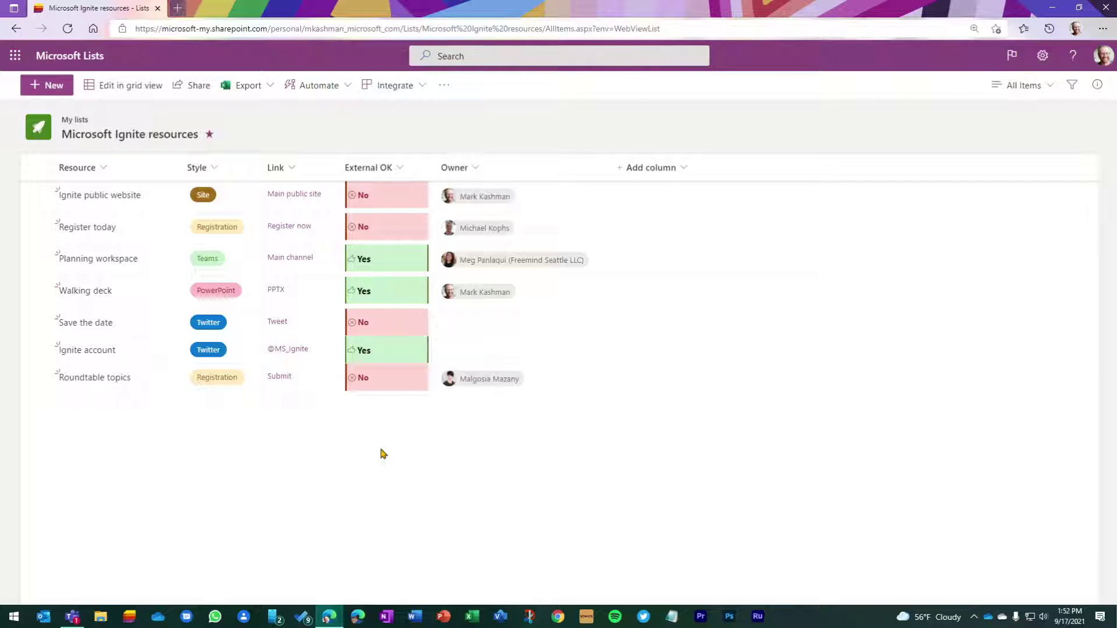
From the Lists home favorites, share Microsoft Ignite resources with an organization-wide link and apply the Can view permission.
left_click(64, 57)
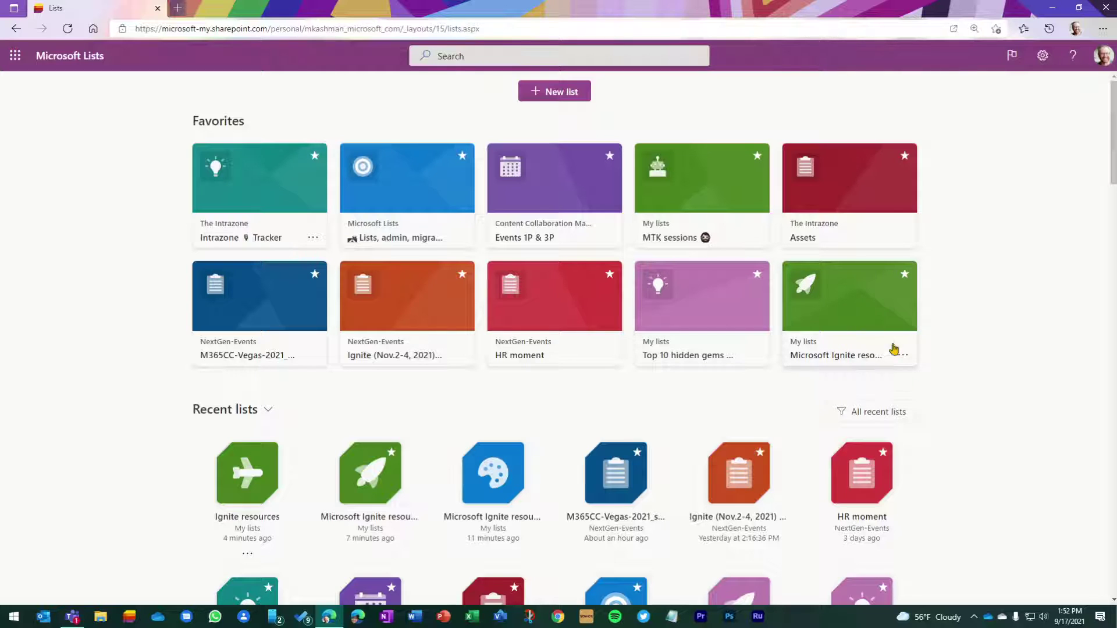
left_click(903, 356)
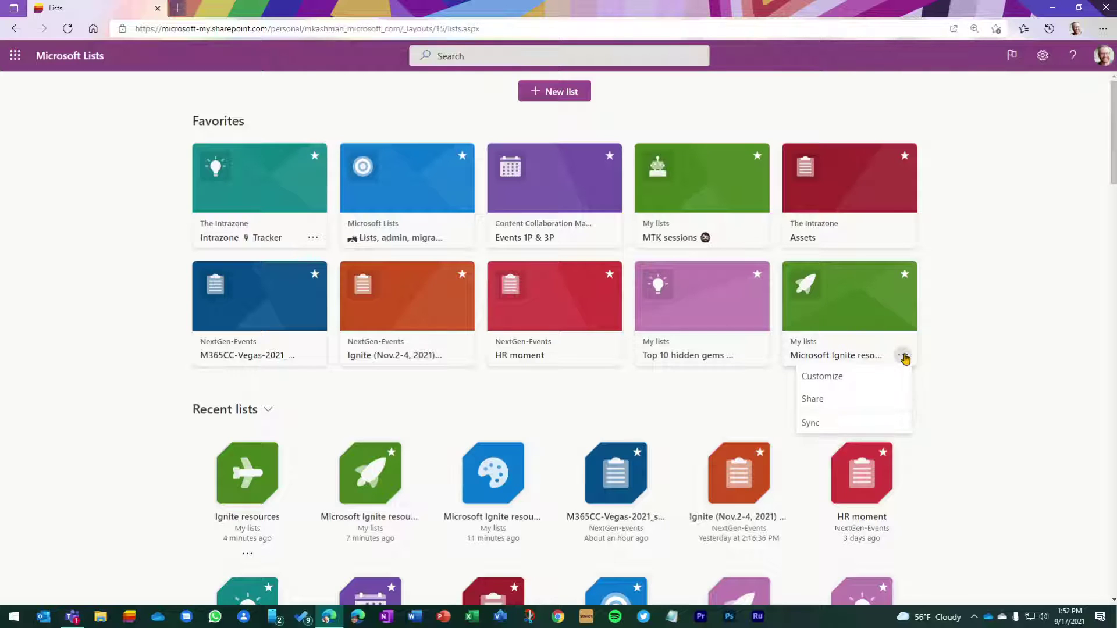
left_click(810, 399)
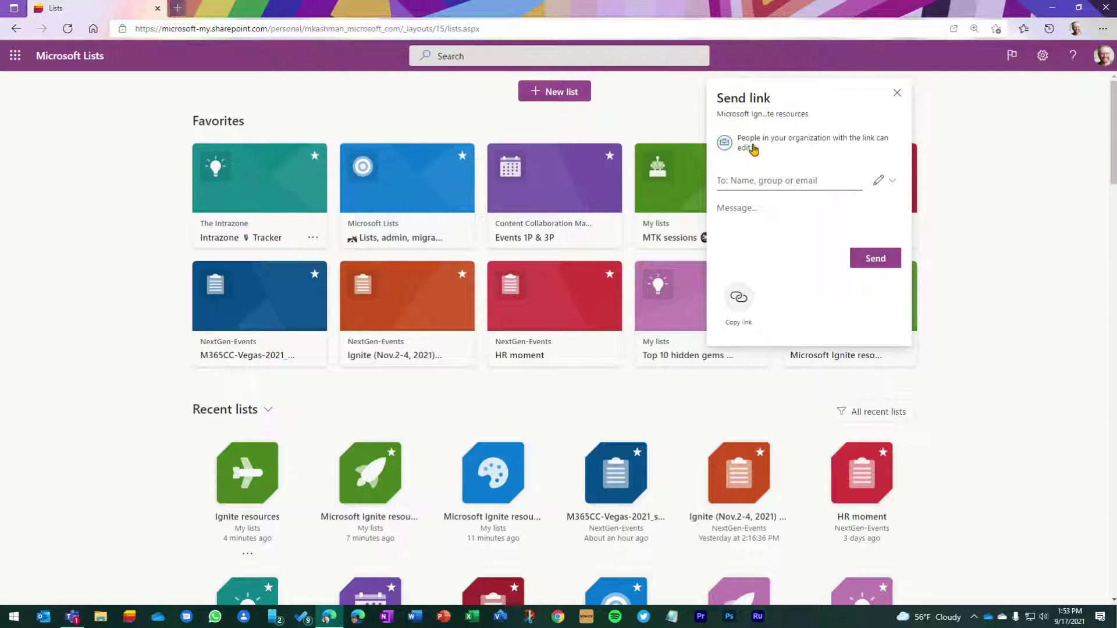
left_click(768, 148)
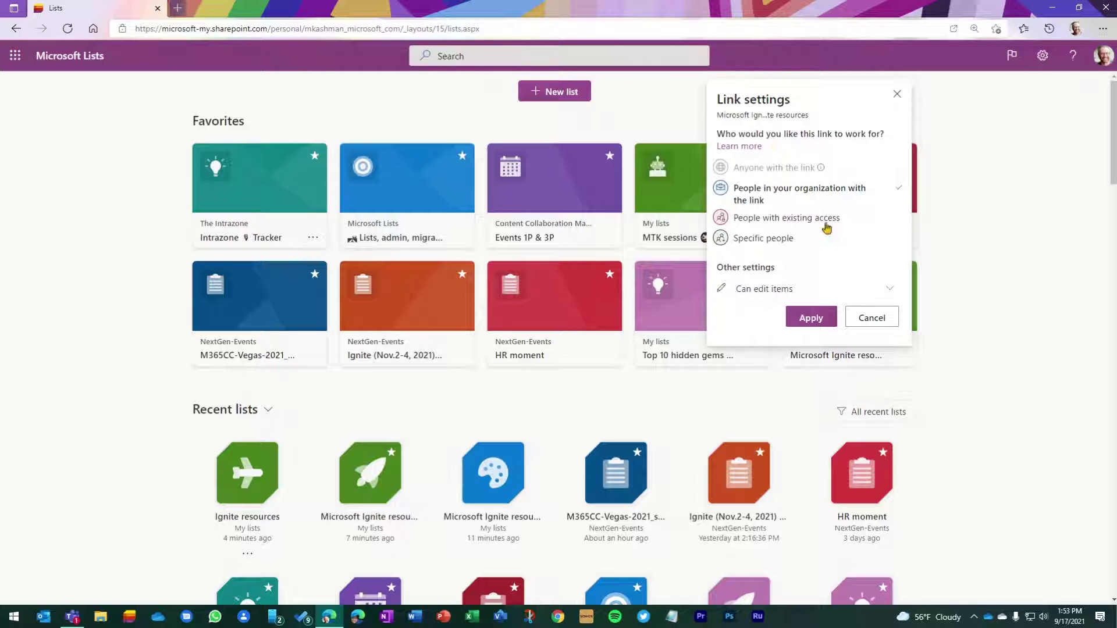
left_click(778, 289)
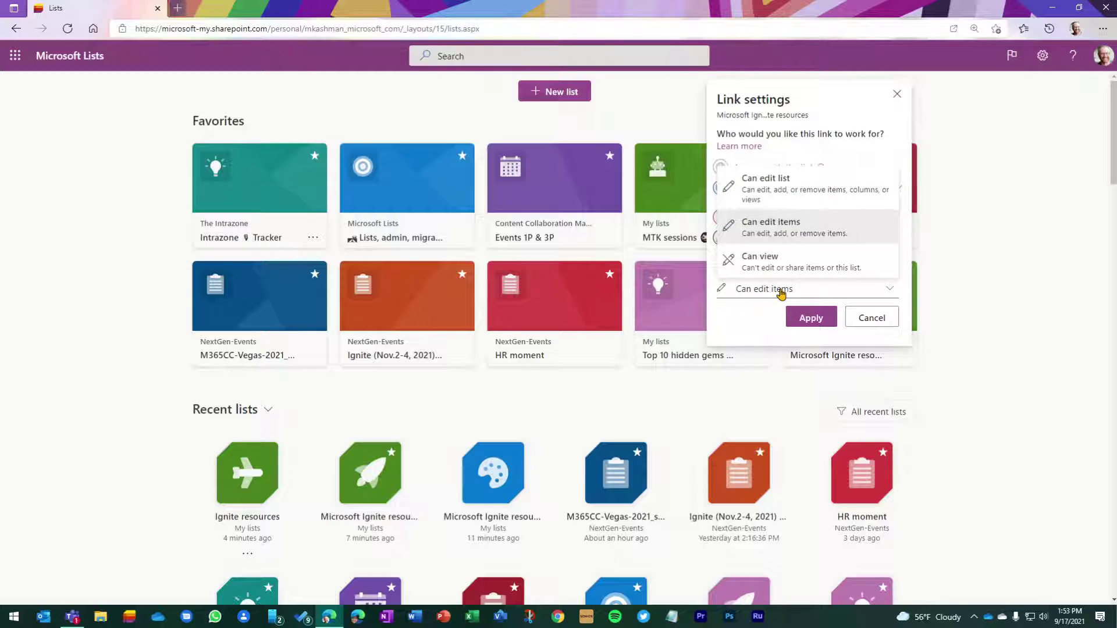
left_click(771, 265)
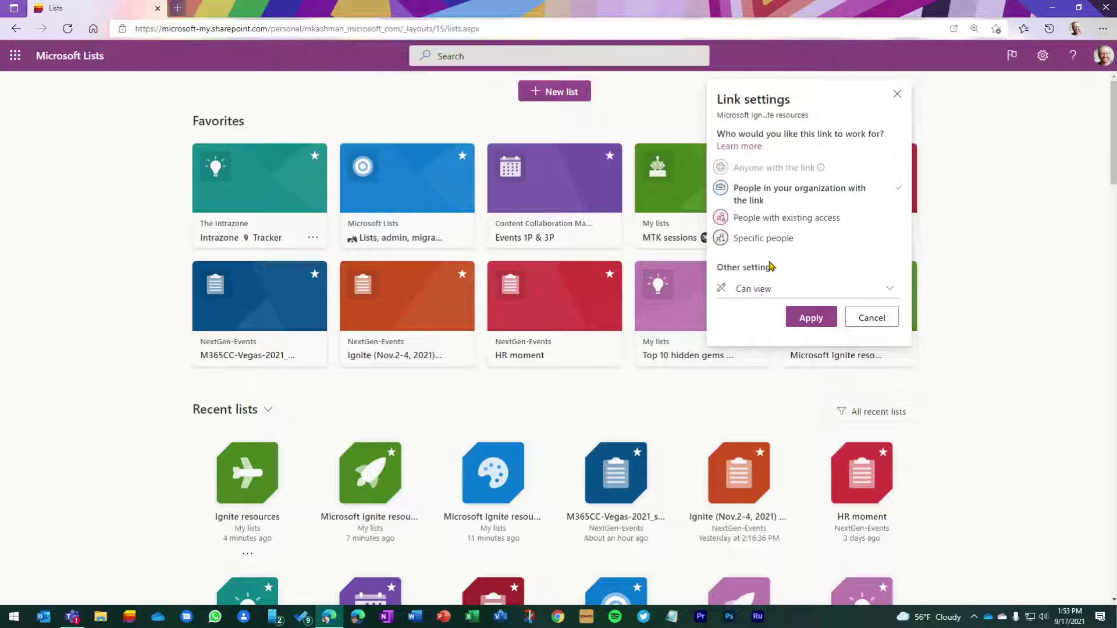
left_click(811, 318)
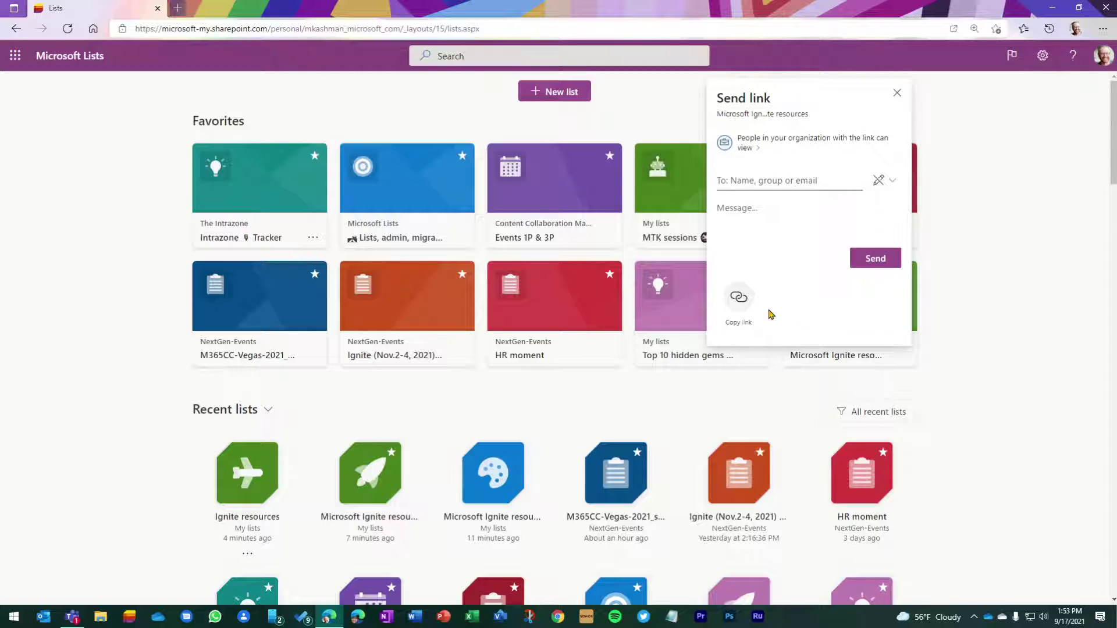
Copy the view-only sharing link for Microsoft Ignite resources and close the sharing dialog.
left_click(738, 299)
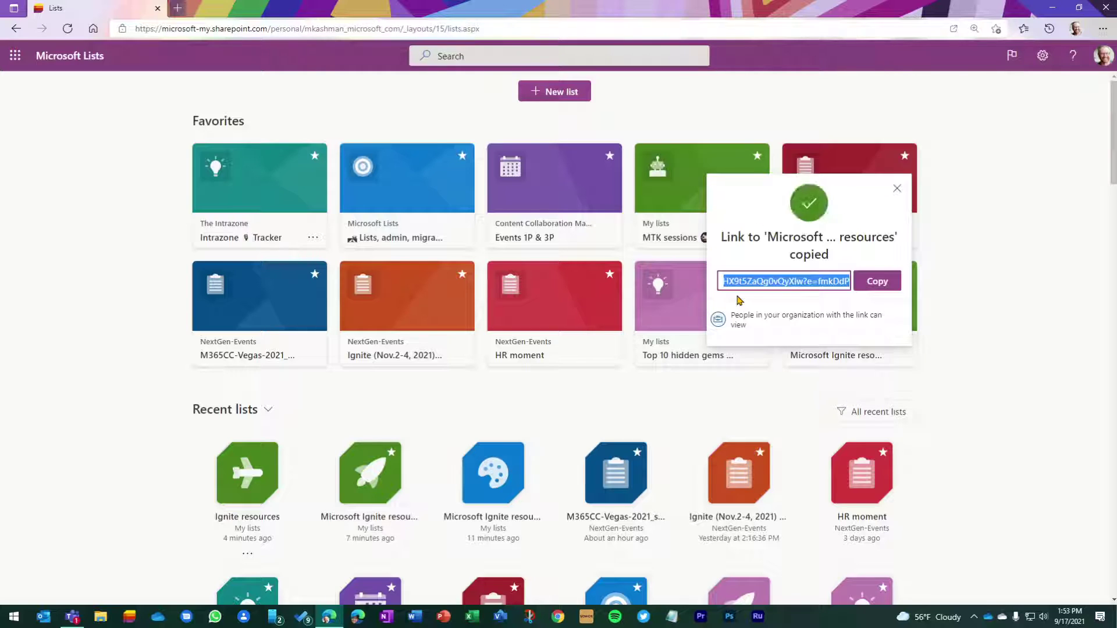
left_click(877, 281)
left_click(896, 189)
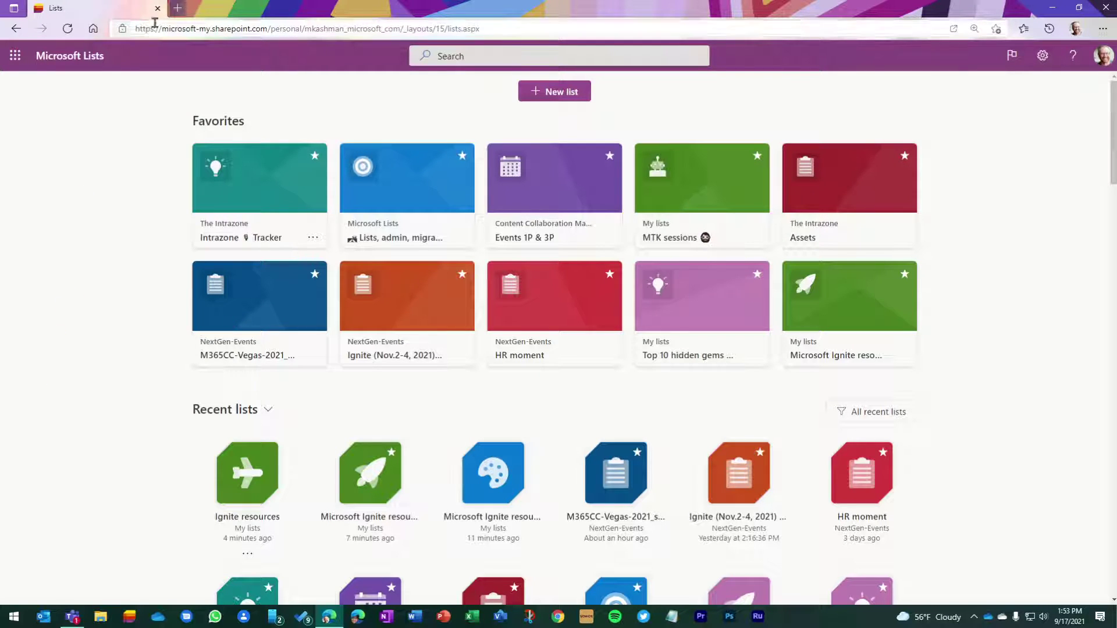
Open the copied sharing link in a new browser tab to check the shared list.
left_click(178, 7)
right_click(172, 31)
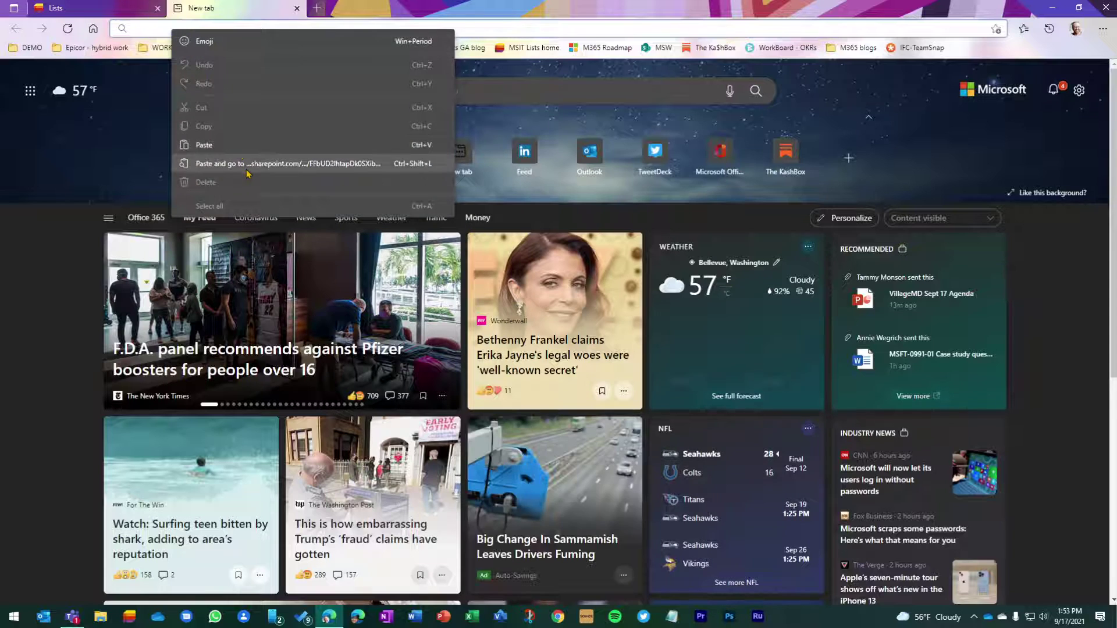
left_click(232, 163)
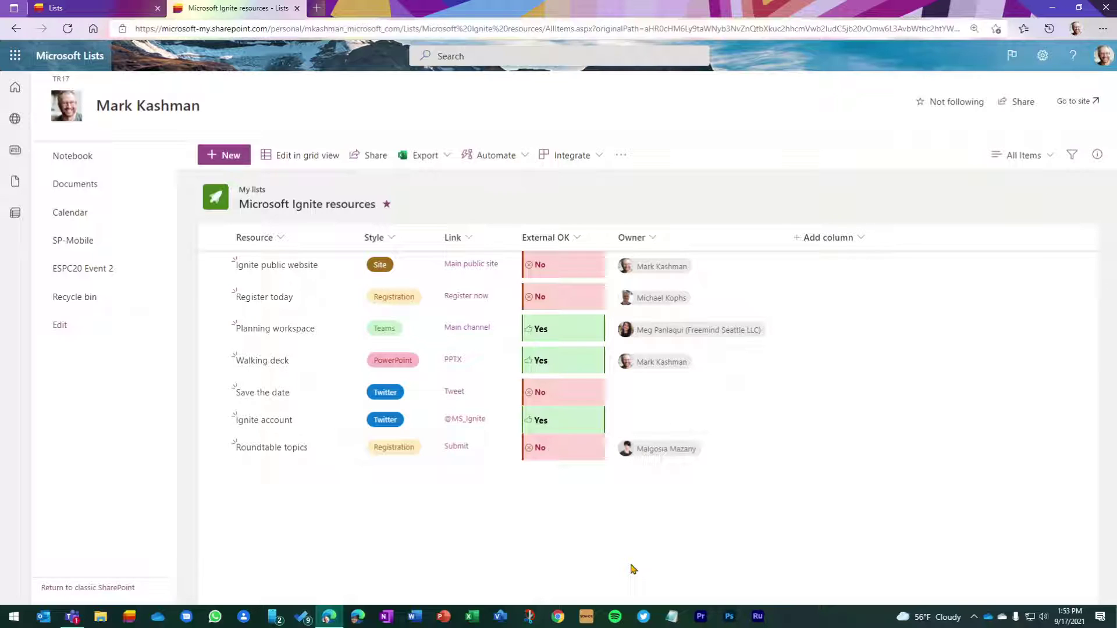
Return to the Lists home in the first browser tab and begin creating another list.
left_click(92, 8)
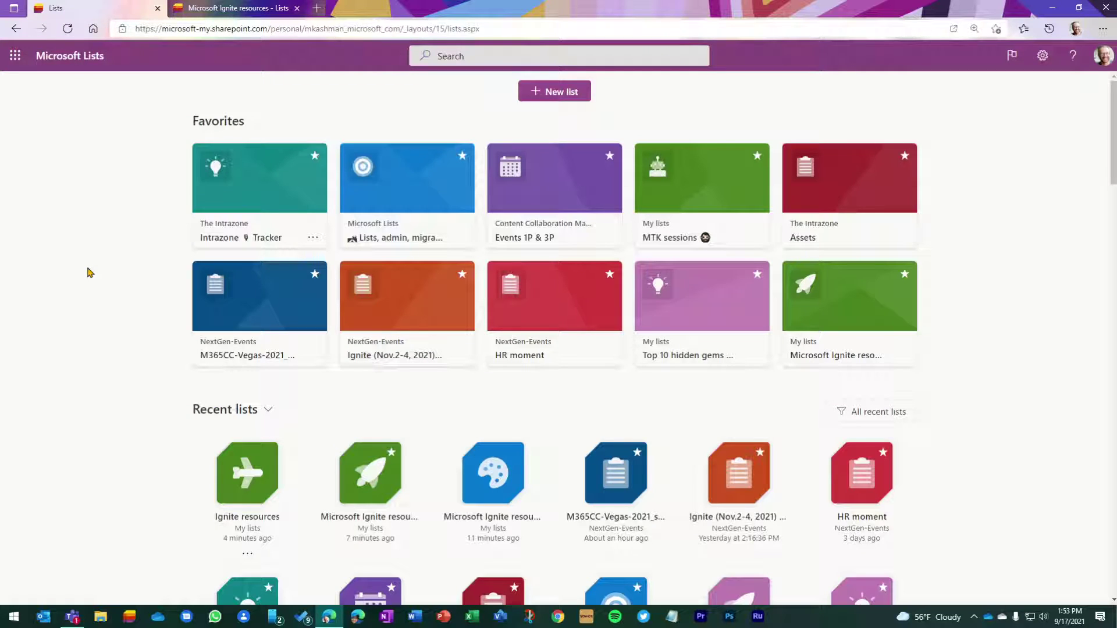
left_click(553, 93)
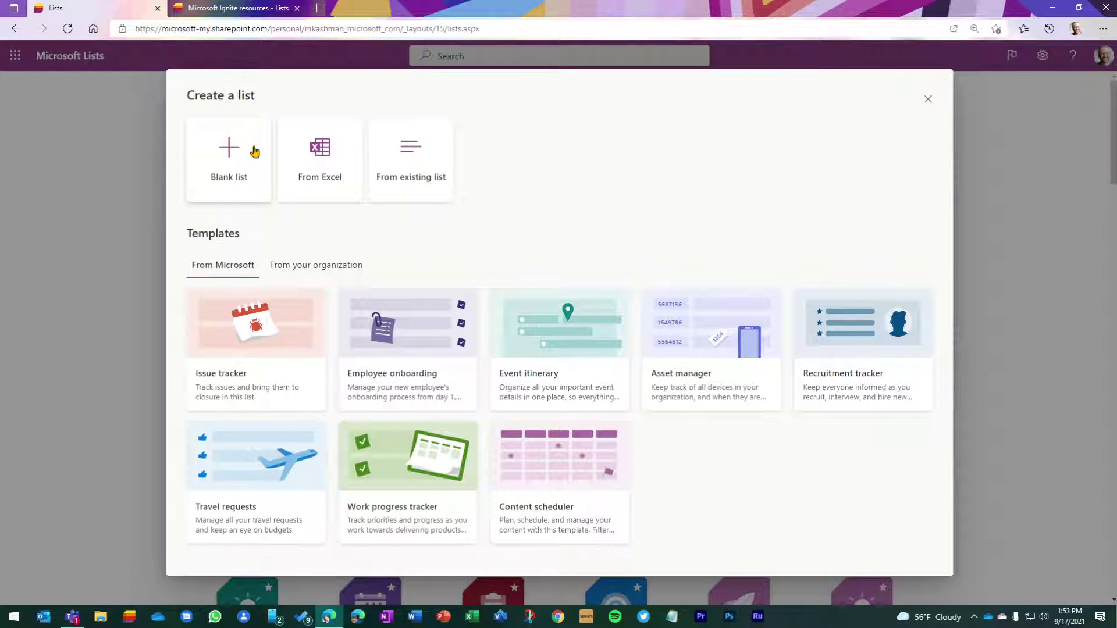